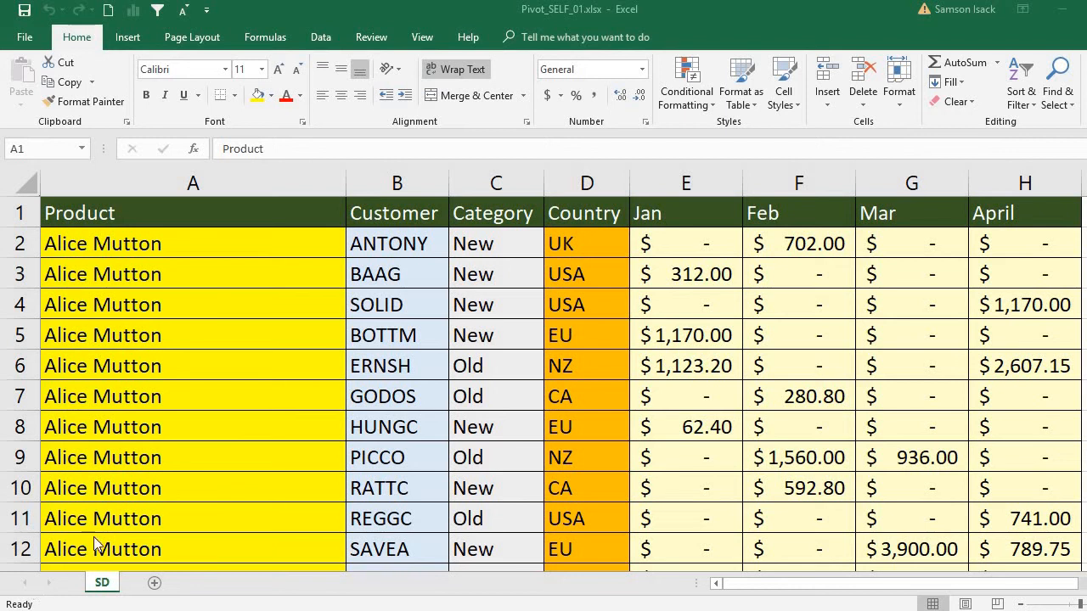
pyautogui.click(233, 212)
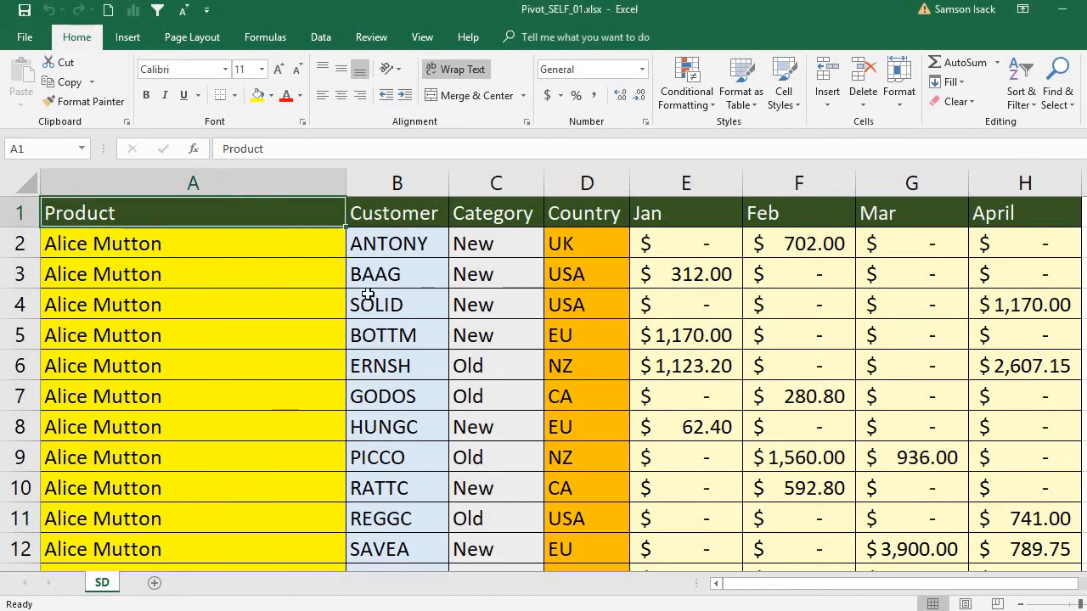
pyautogui.click(425, 217)
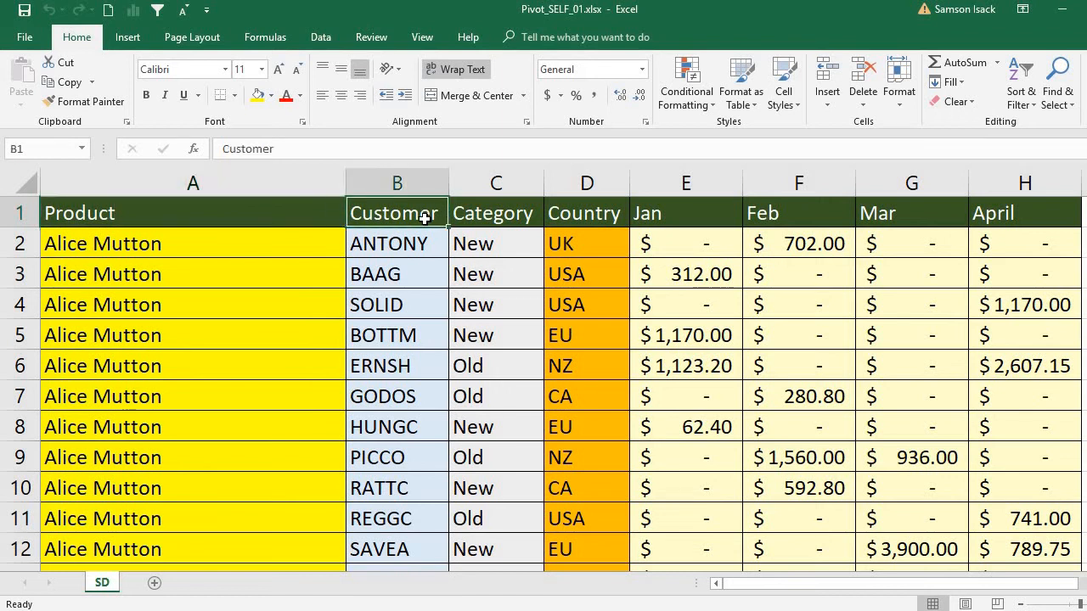
pyautogui.click(518, 213)
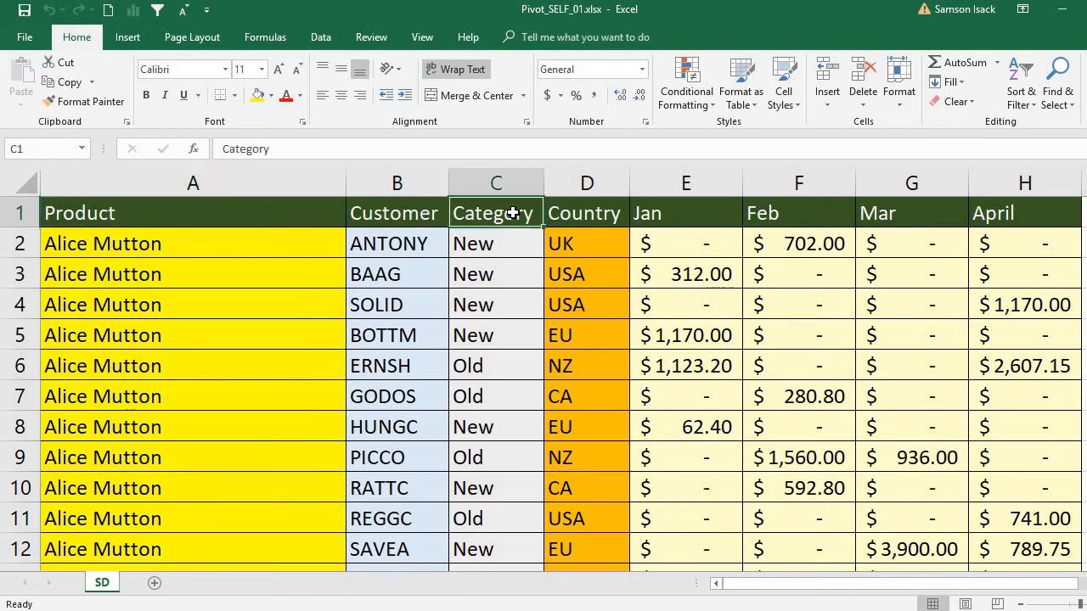
pyautogui.click(601, 234)
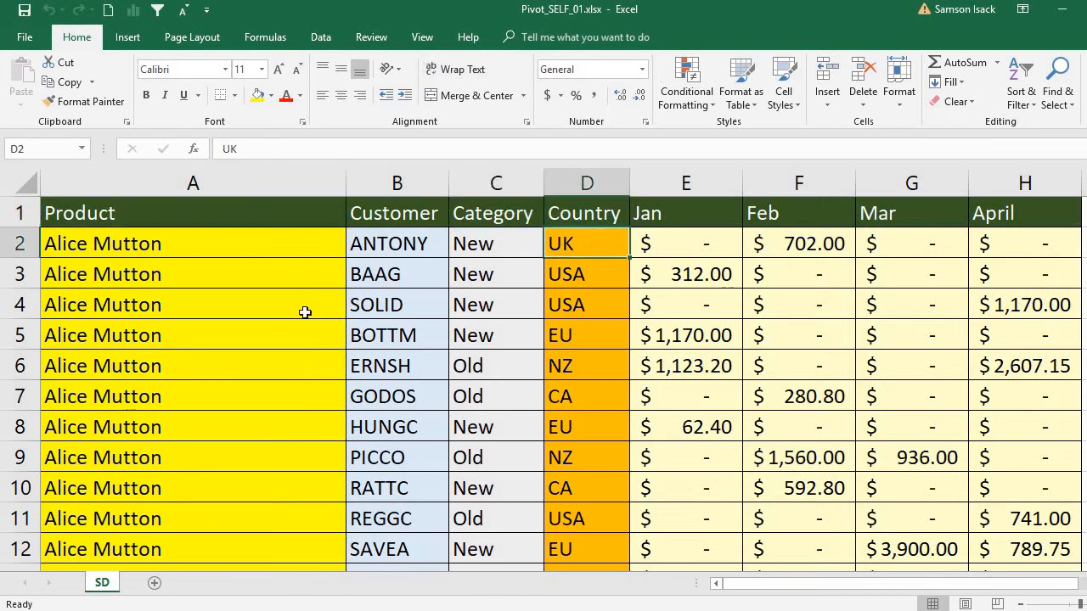
# Step: Create a PivotTable on a new worksheet from the full sales data range A1:H278 of the SD sheet
pyautogui.click(306, 209)
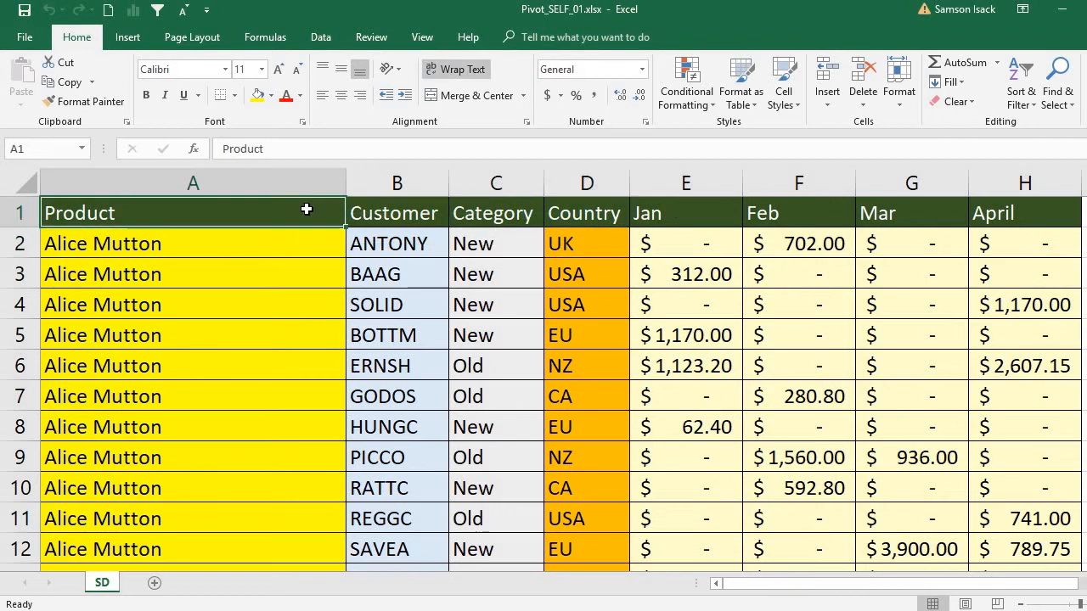
pyautogui.hotkey('ctrl', 'Right')
pyautogui.hotkey('ctrl', 'shift', 'Down')
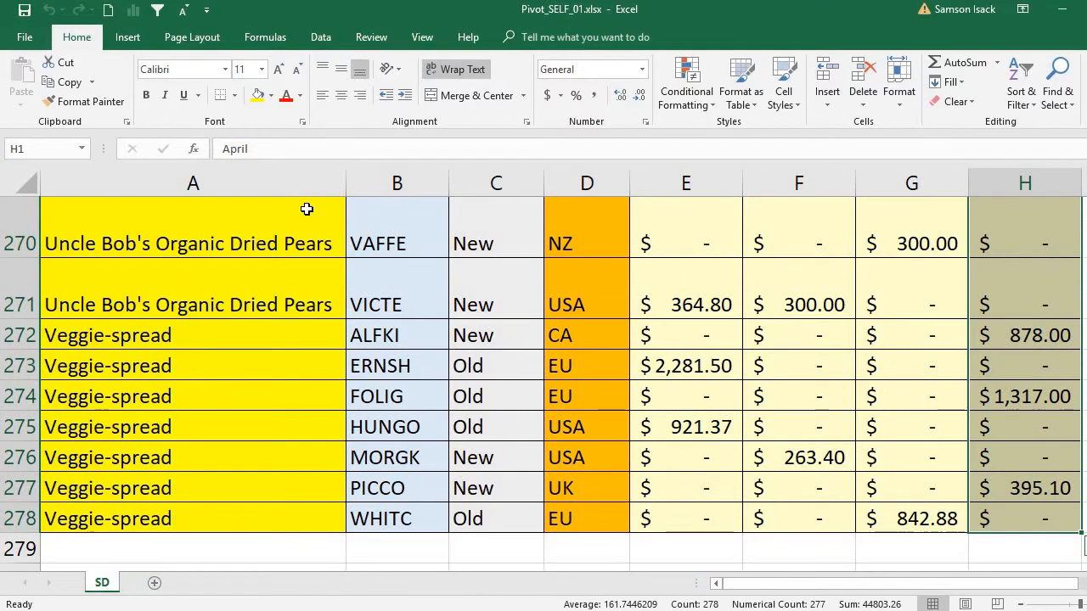
pyautogui.hotkey('ctrl', 'shift', 'Left')
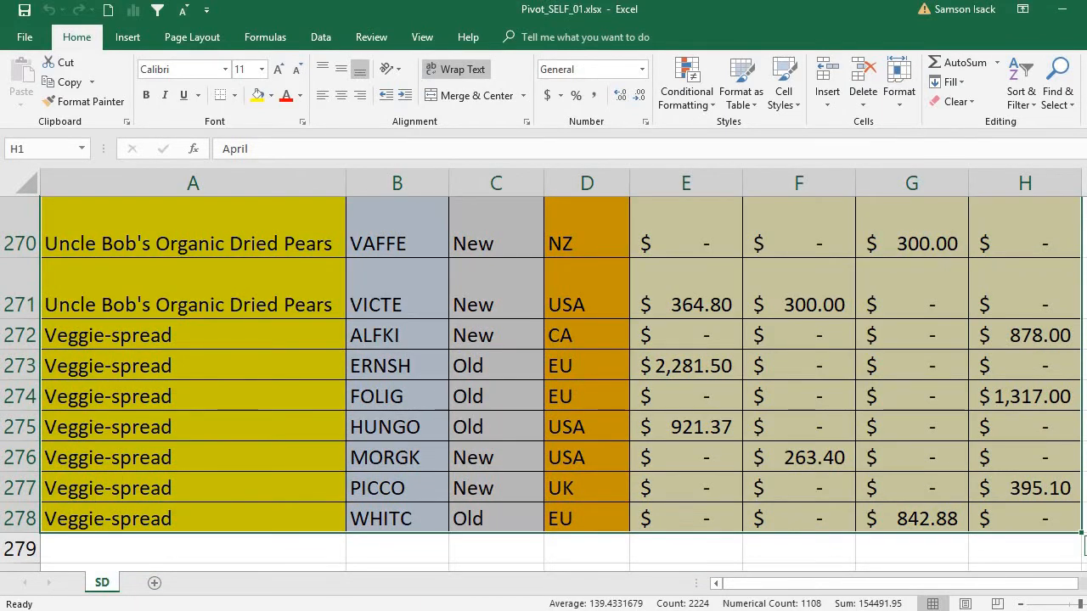
pyautogui.moveTo(1086, 547); pyautogui.dragTo(1086, 191)
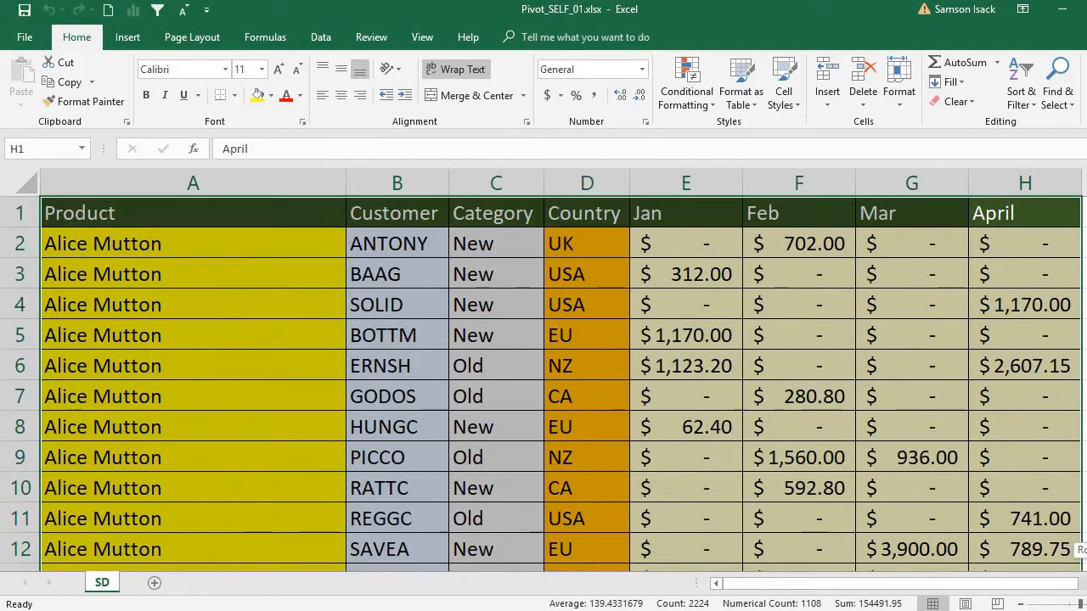
pyautogui.click(144, 38)
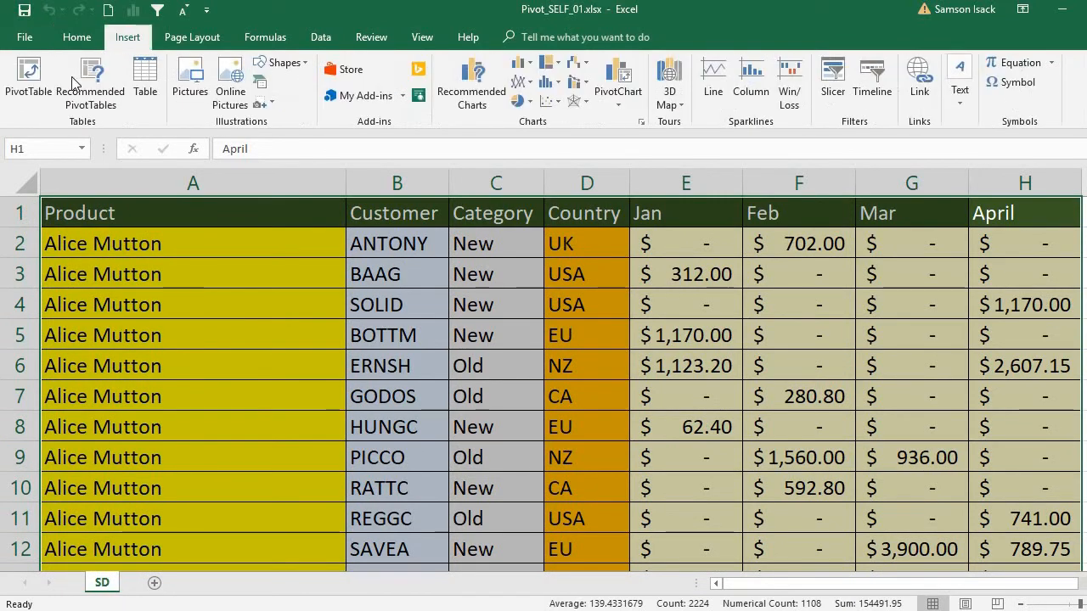
pyautogui.click(24, 98)
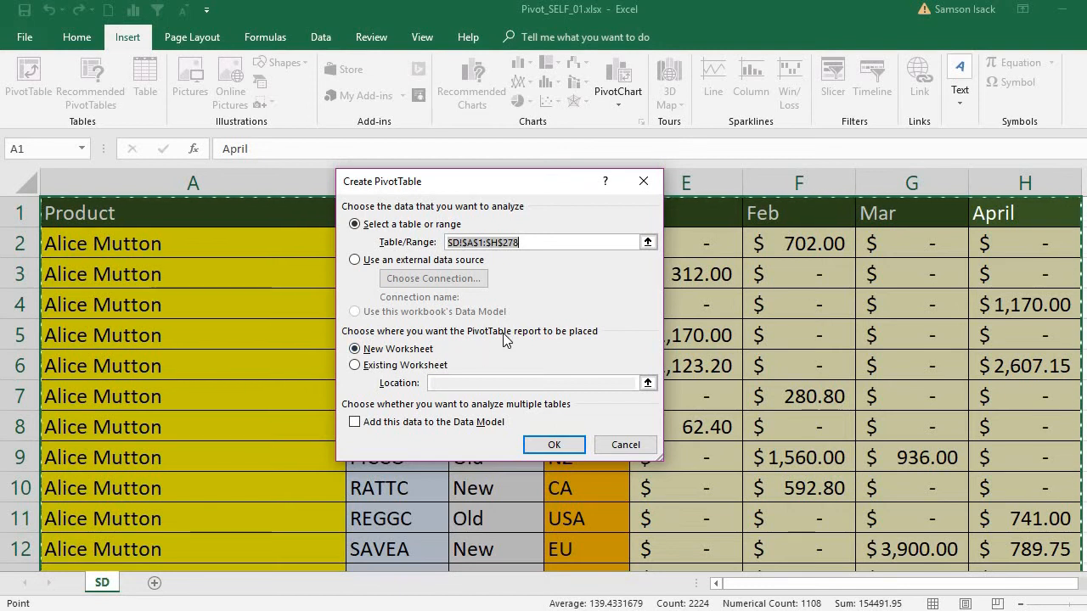
pyautogui.click(553, 446)
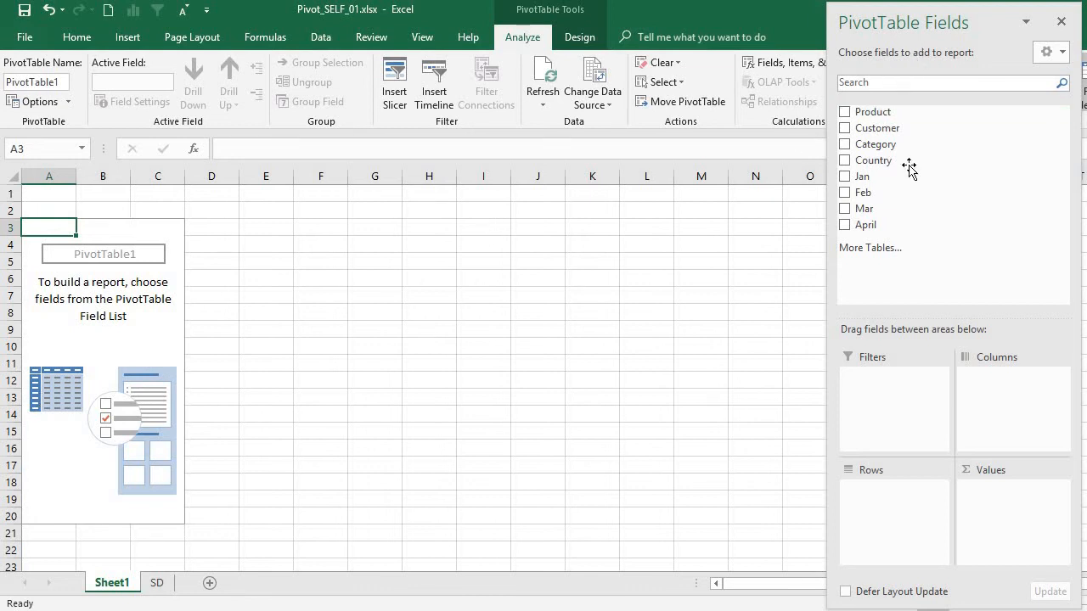
# Step: Lay out the PivotTable with Product as rows, Jan summed as values and Category as columns
pyautogui.moveTo(907, 111); pyautogui.dragTo(917, 526)
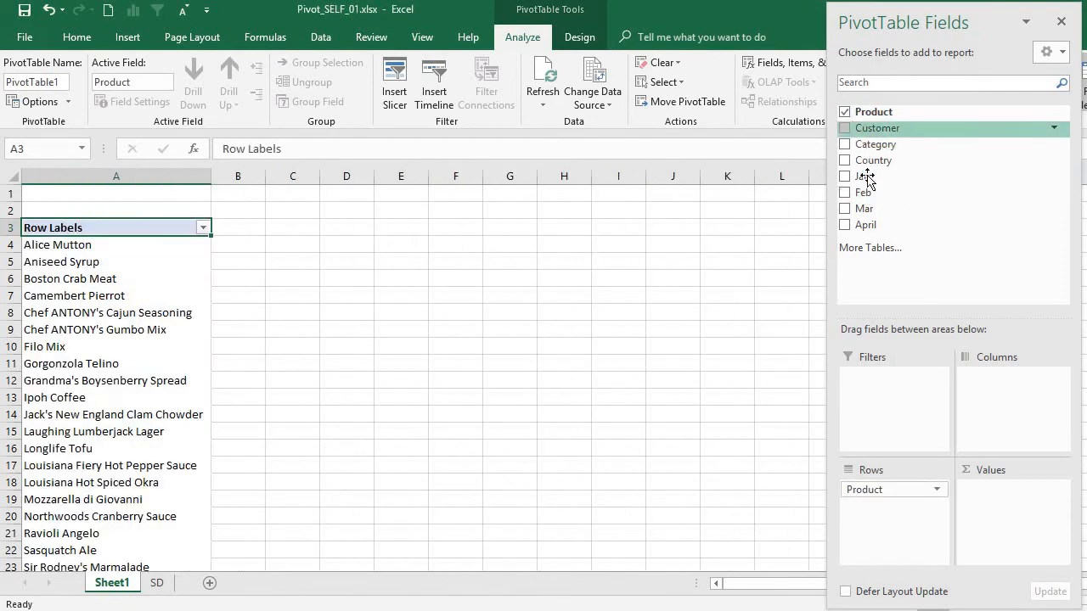
pyautogui.moveTo(866, 179); pyautogui.dragTo(995, 508)
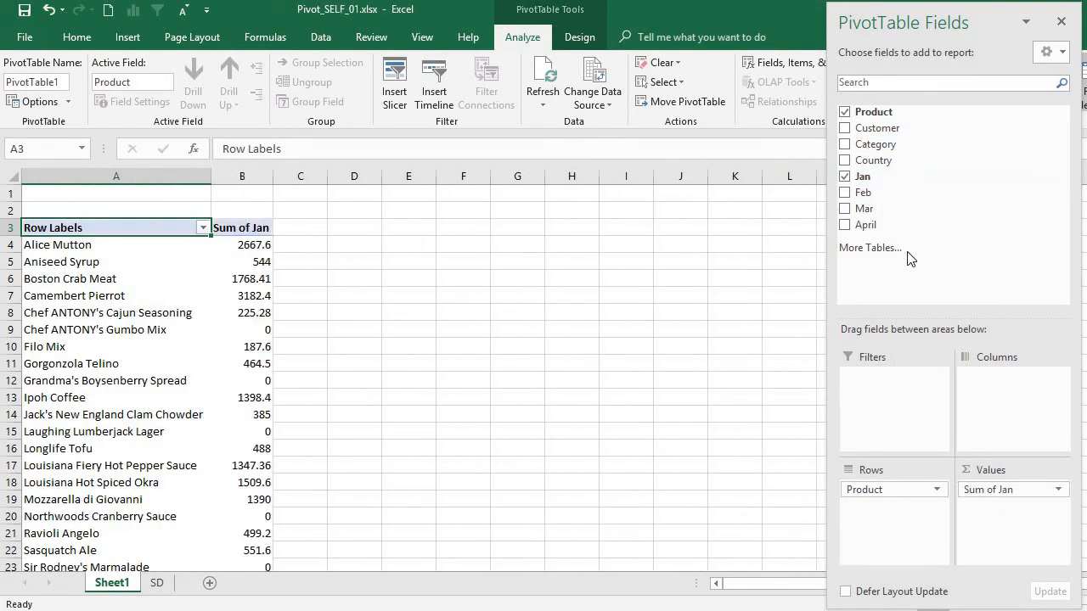
pyautogui.moveTo(878, 146); pyautogui.dragTo(1009, 397)
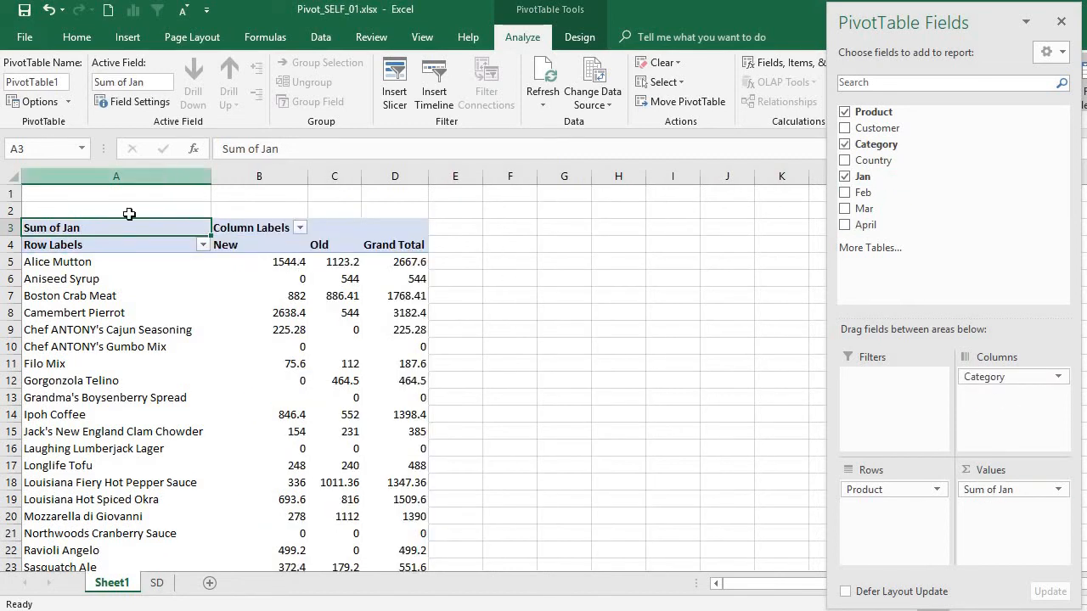
# Step: Rename the PivotTable's row labels header to PRODUCTS and its column labels header to CATEGORY
pyautogui.click(128, 244)
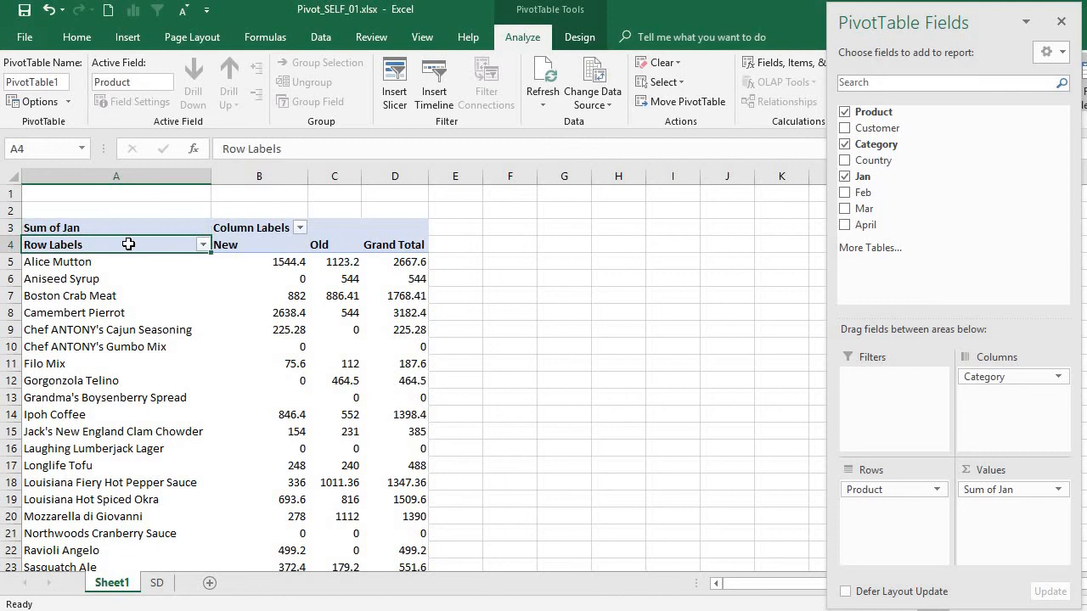
pyautogui.write('PRODUCTS')
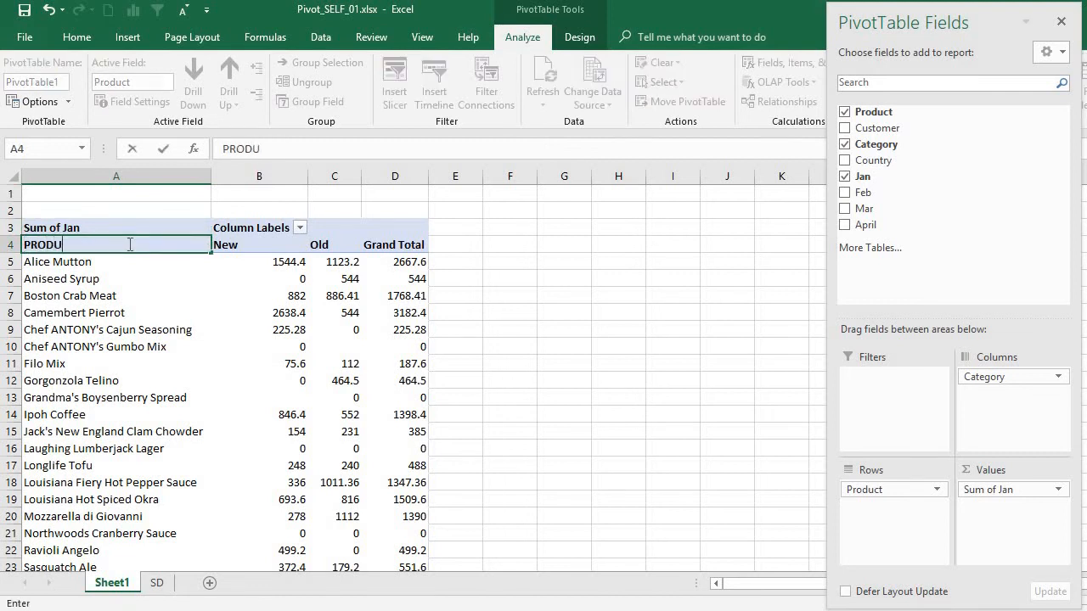
pyautogui.click(233, 226)
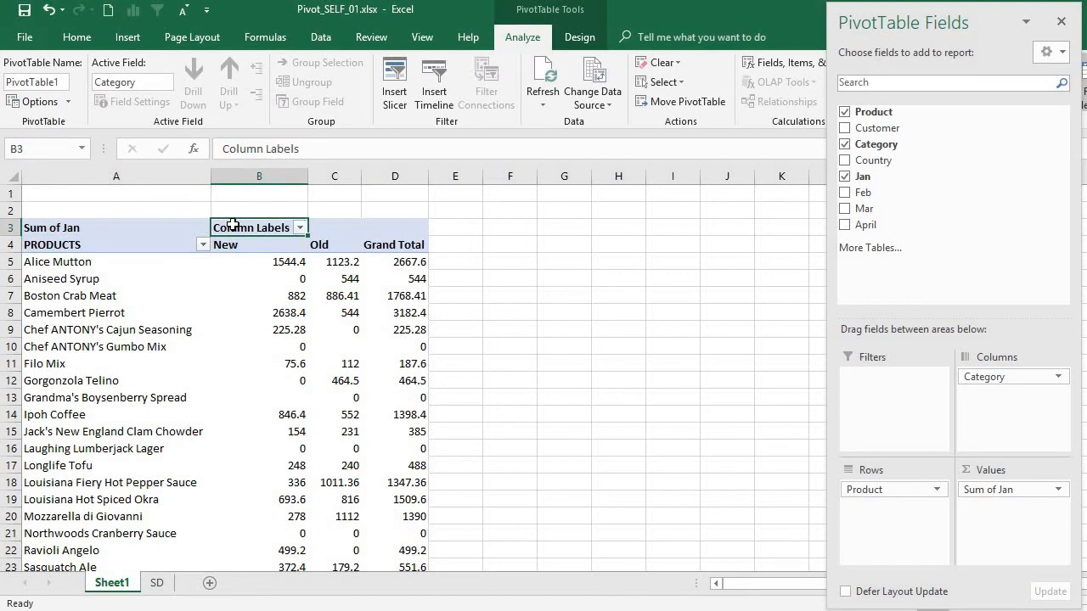
pyautogui.write('CATEGOR')
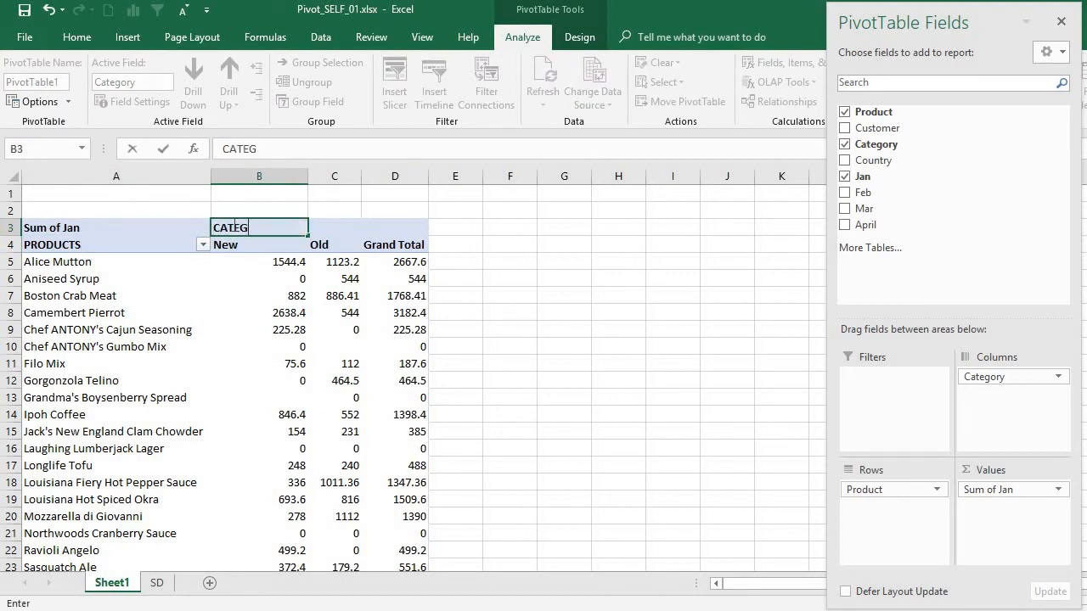
pyautogui.write('Y')
pyautogui.click(246, 384)
# Step: Rename the PivotTable's value header in cell A3 to "Sum of Jan Sales"
pyautogui.click(131, 221)
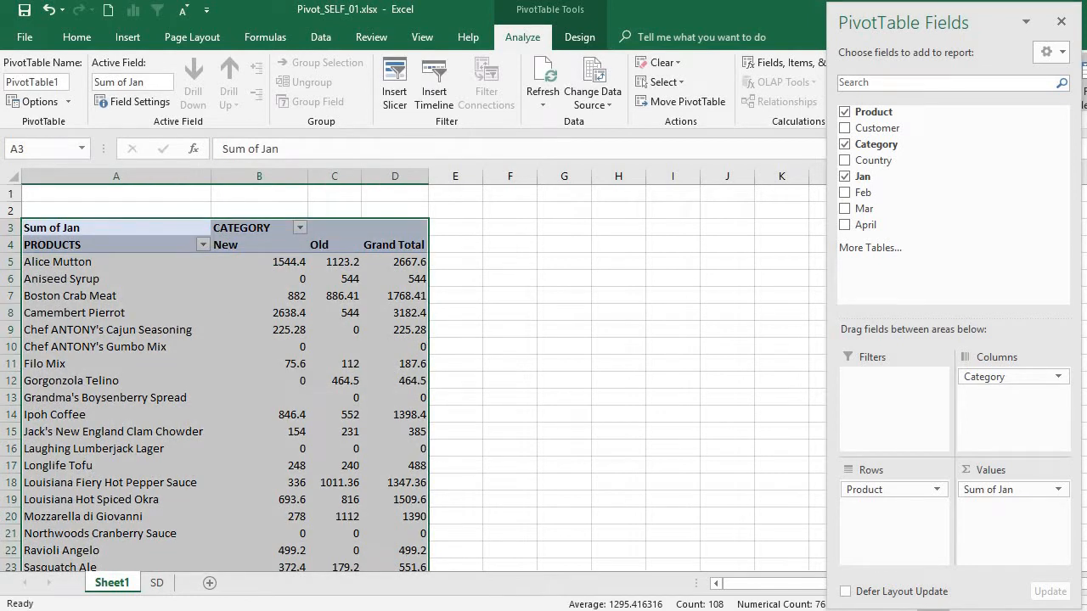
pyautogui.scroll(4, 414, 370)
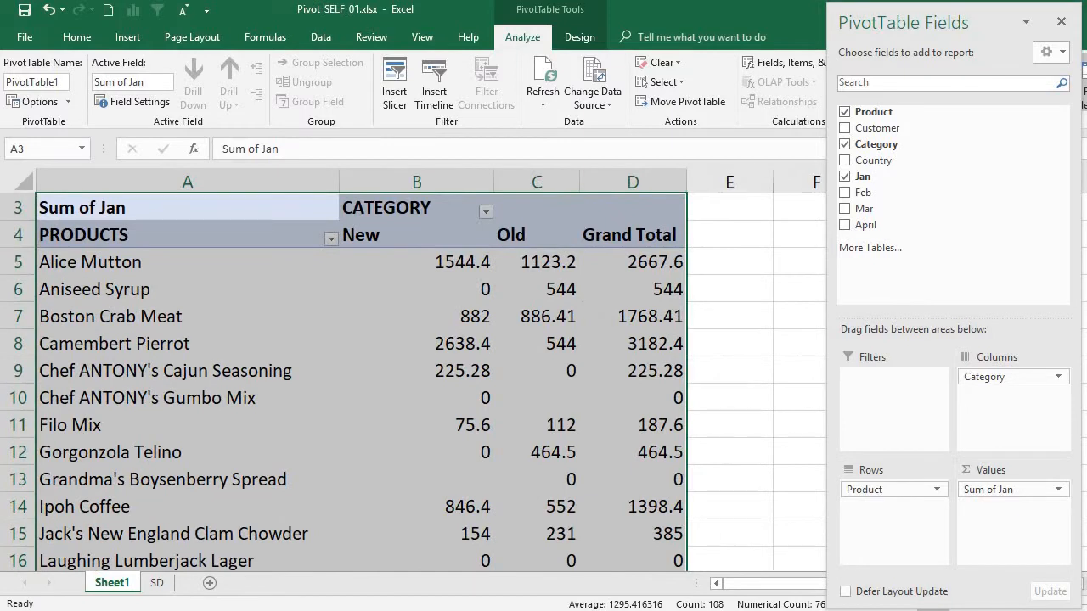
pyautogui.scroll(1, 290, 273)
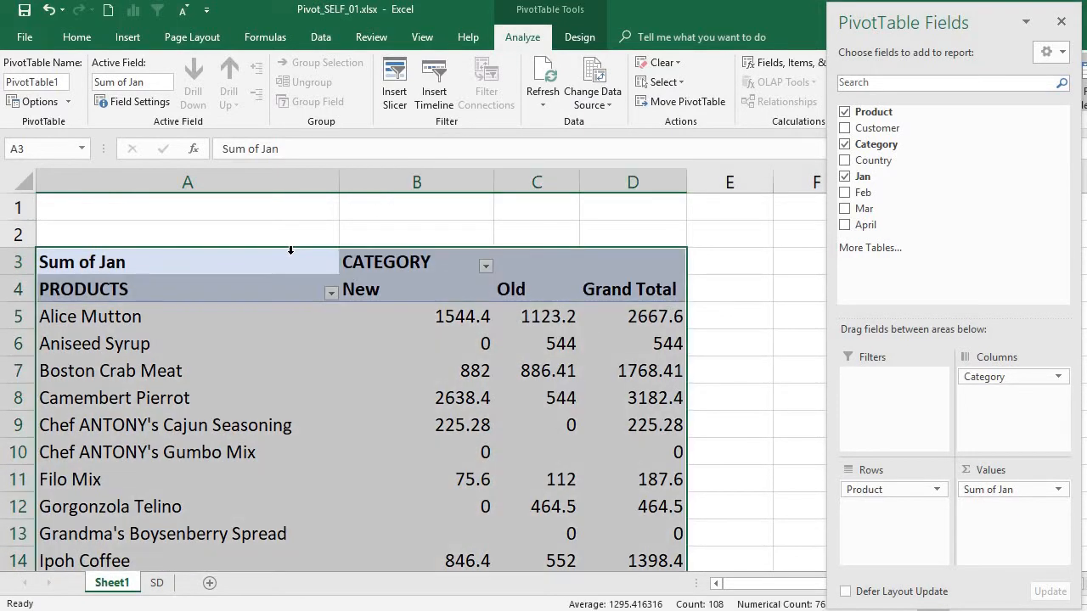
pyautogui.click(291, 251)
pyautogui.press('F2')
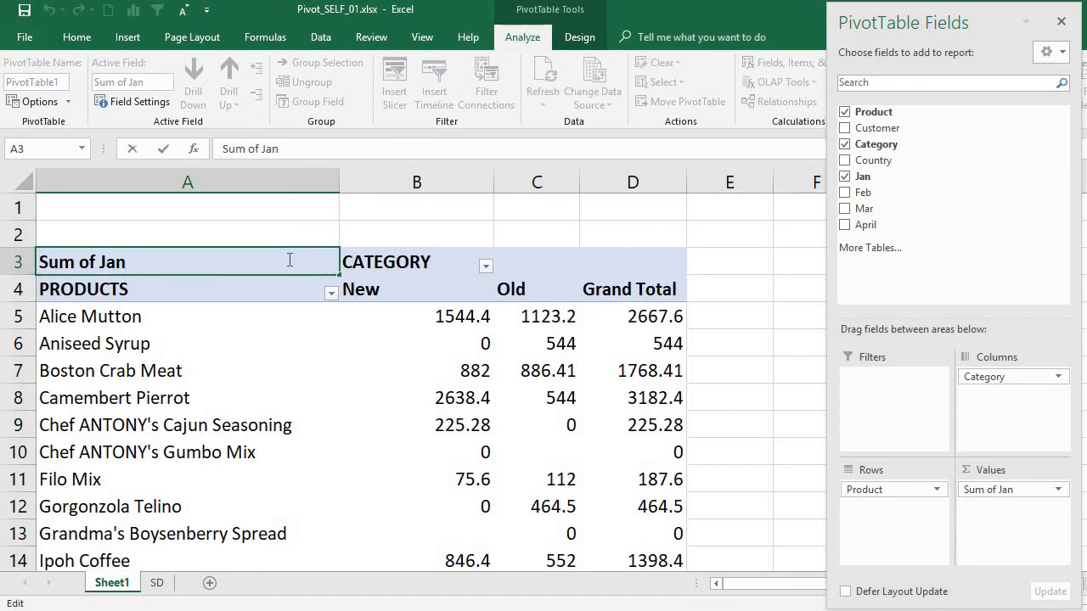
pyautogui.write('Sales')
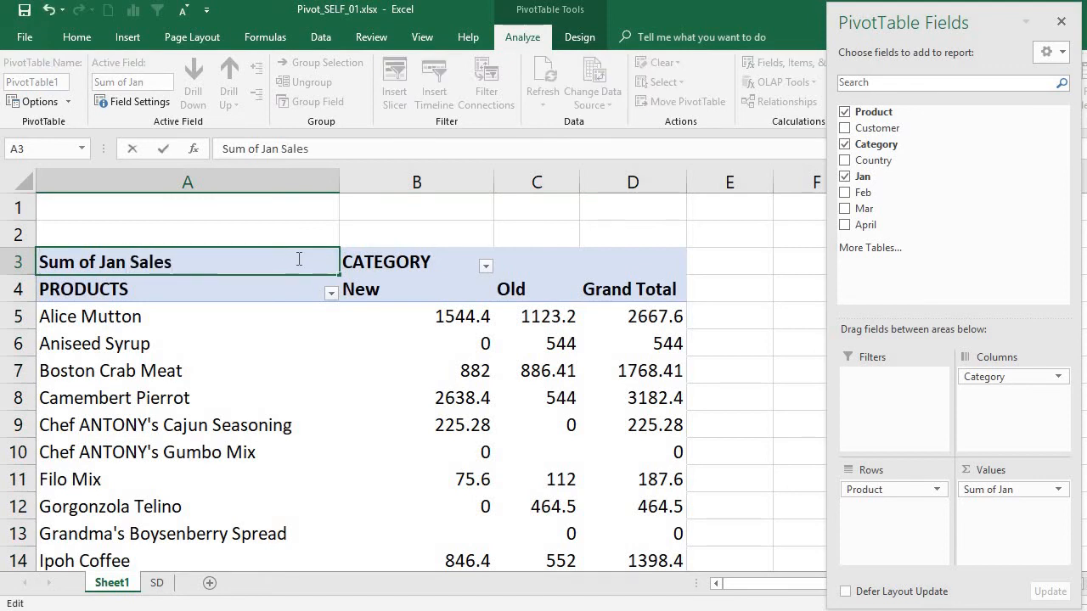
pyautogui.click(274, 373)
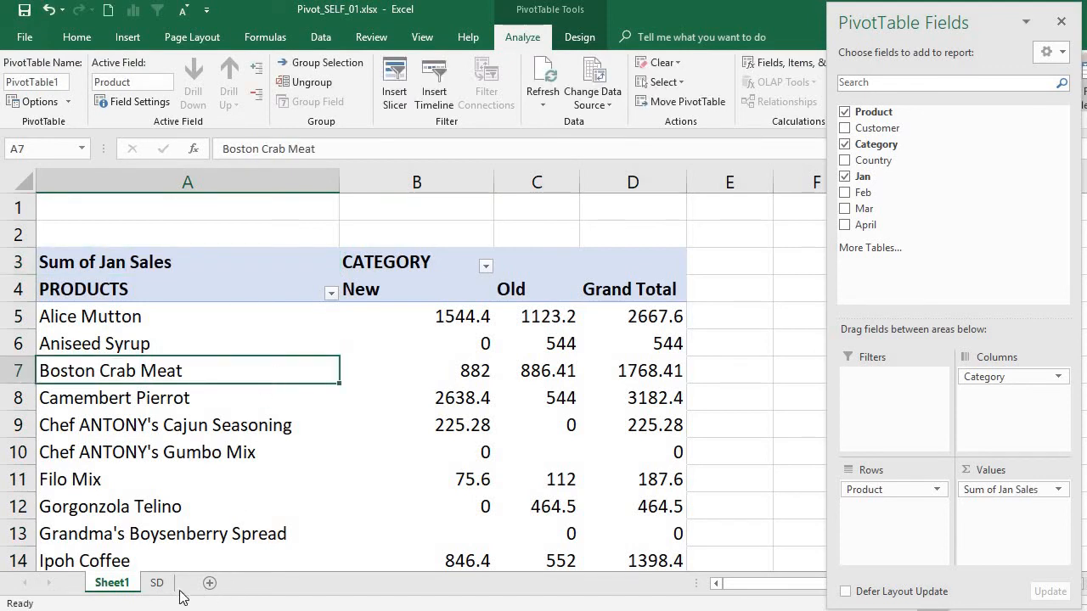
# Step: Add the Customer field to the PivotTable as a report filter
pyautogui.click(208, 509)
pyautogui.click(199, 322)
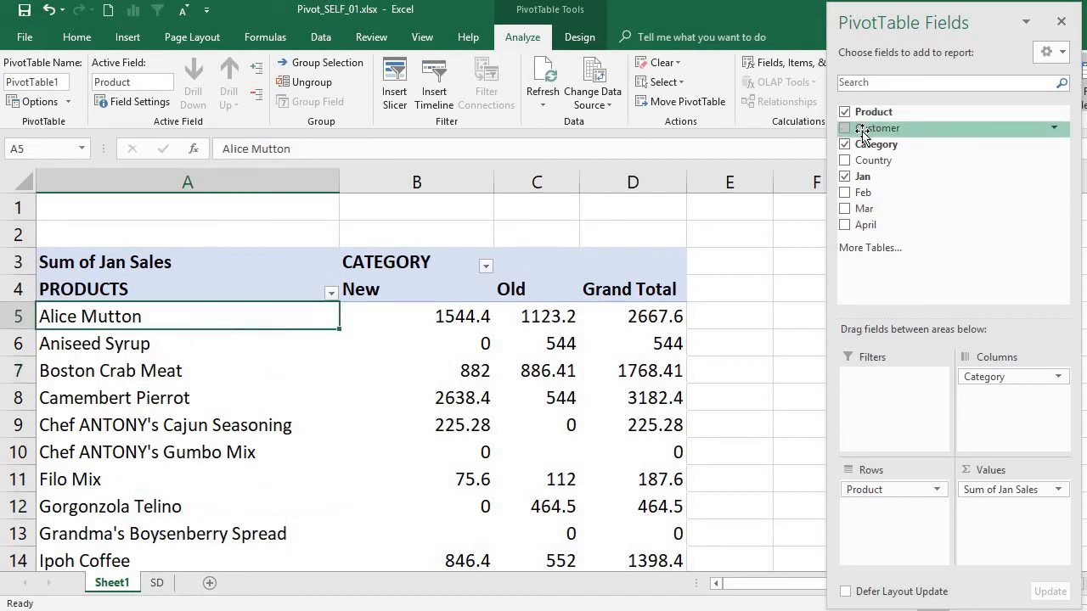
pyautogui.moveTo(862, 129); pyautogui.dragTo(895, 393)
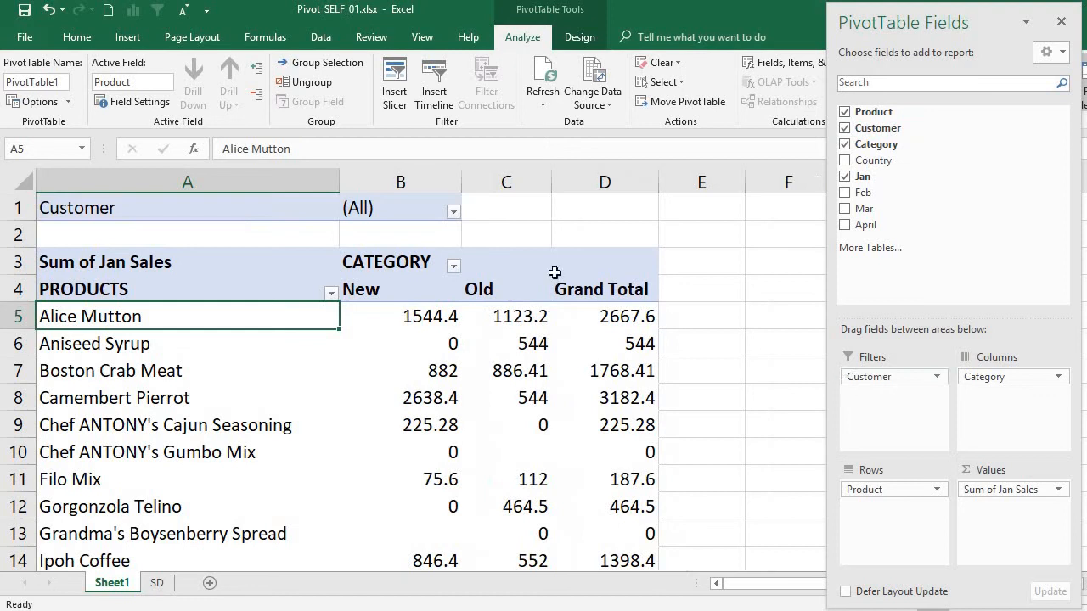
# Step: Look through the Customer filter's choices and check the Customer column in the SD source sheet
pyautogui.click(454, 213)
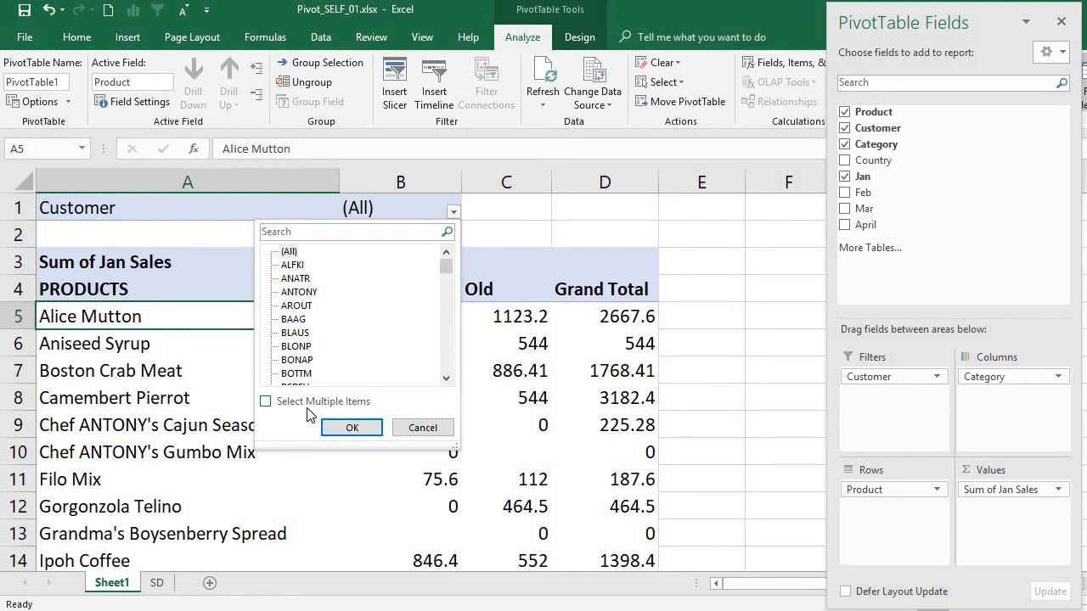
pyautogui.click(361, 428)
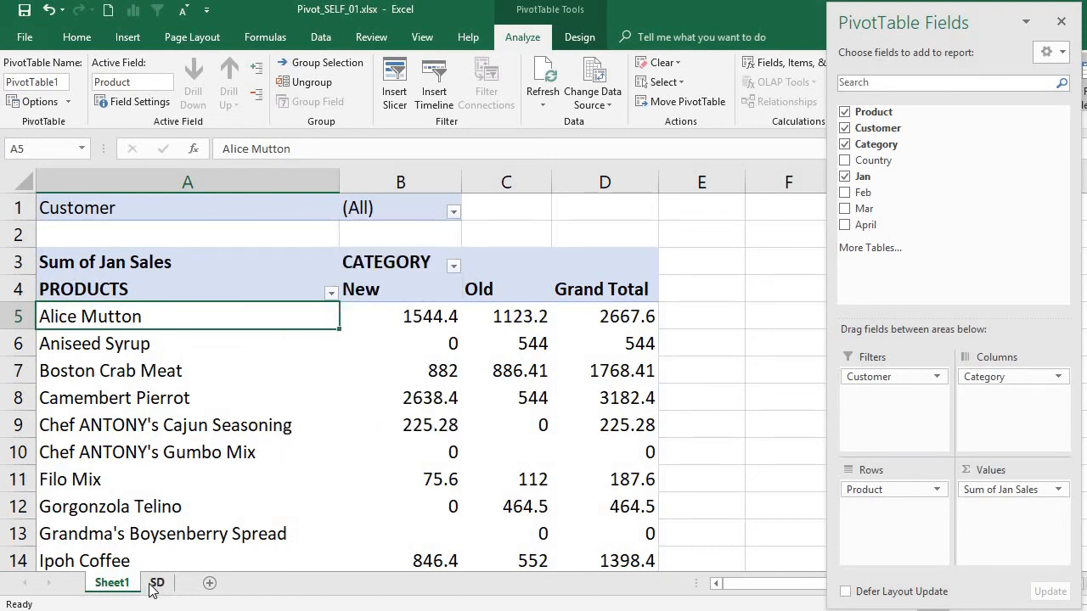
pyautogui.click(157, 583)
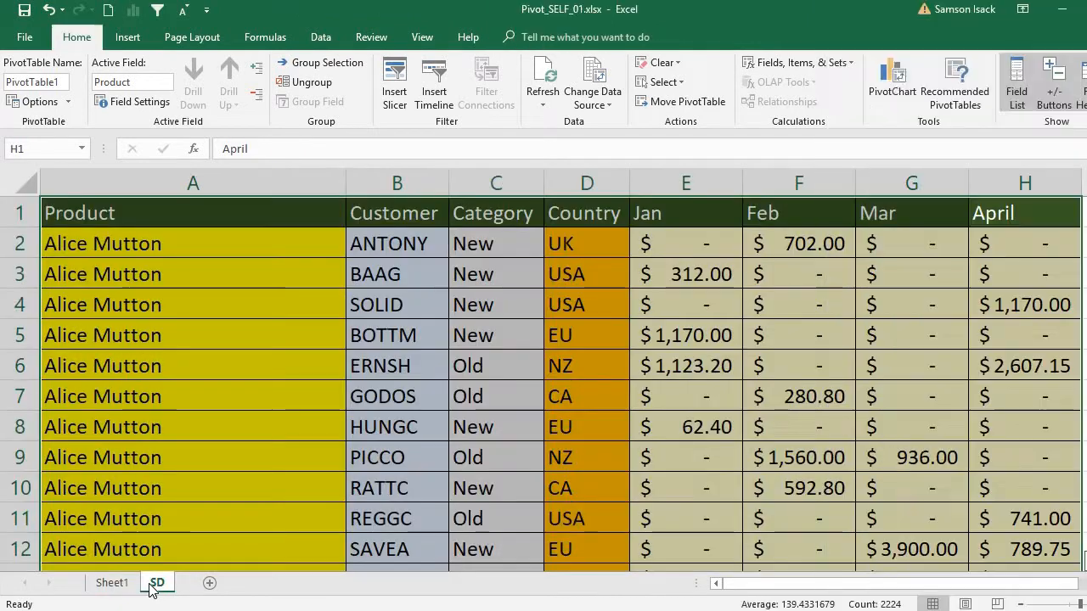
pyautogui.click(418, 244)
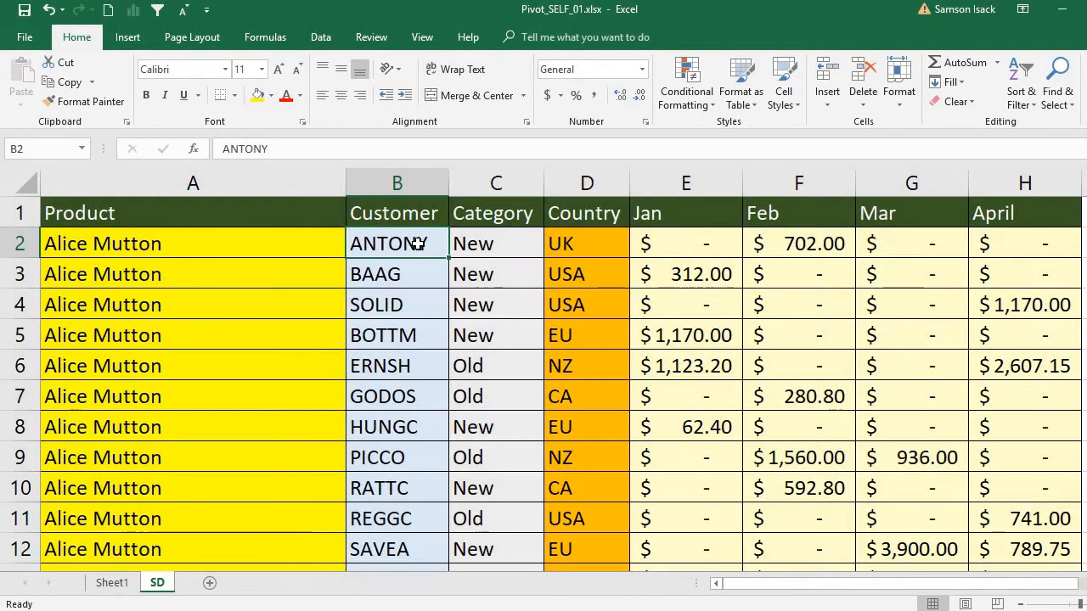
pyautogui.click(398, 307)
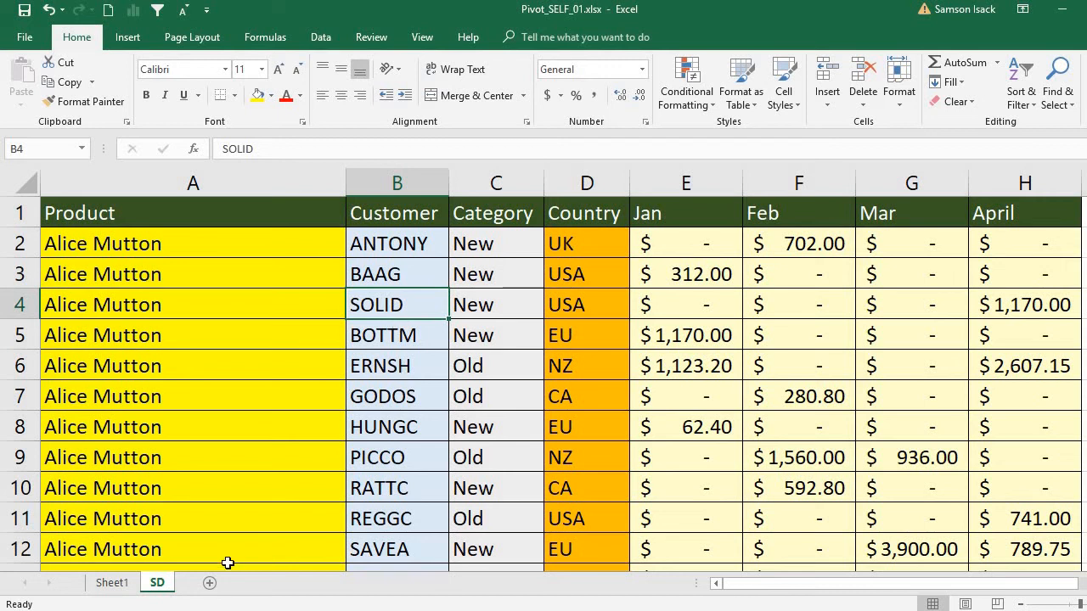
# Step: Look up the customer SOLID in the PivotTable's Customer filter on Sheet1 and close the list without applying a selection
pyautogui.click(104, 580)
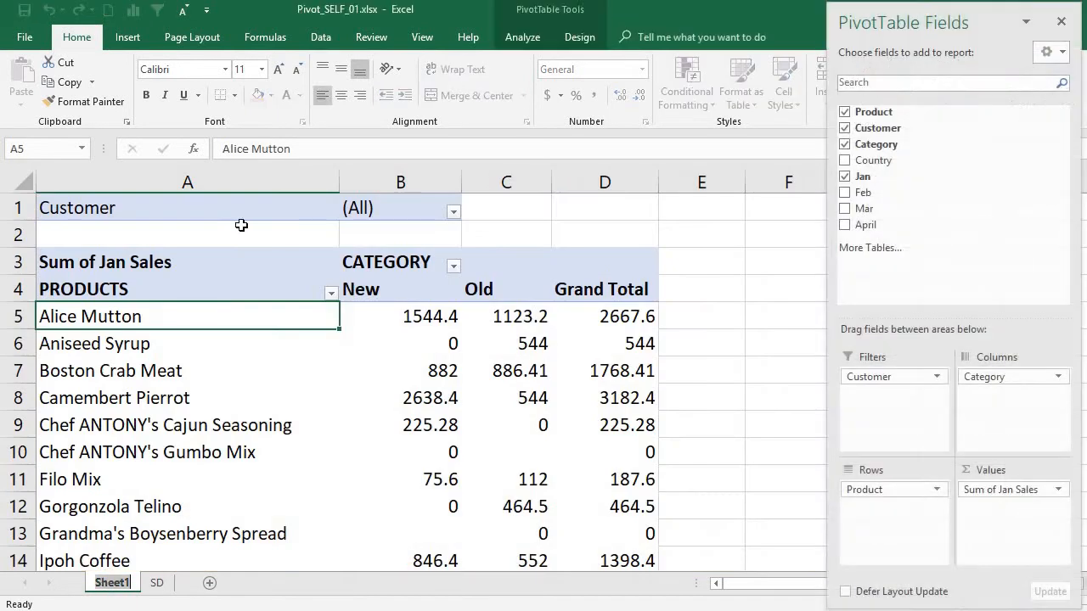
pyautogui.click(454, 212)
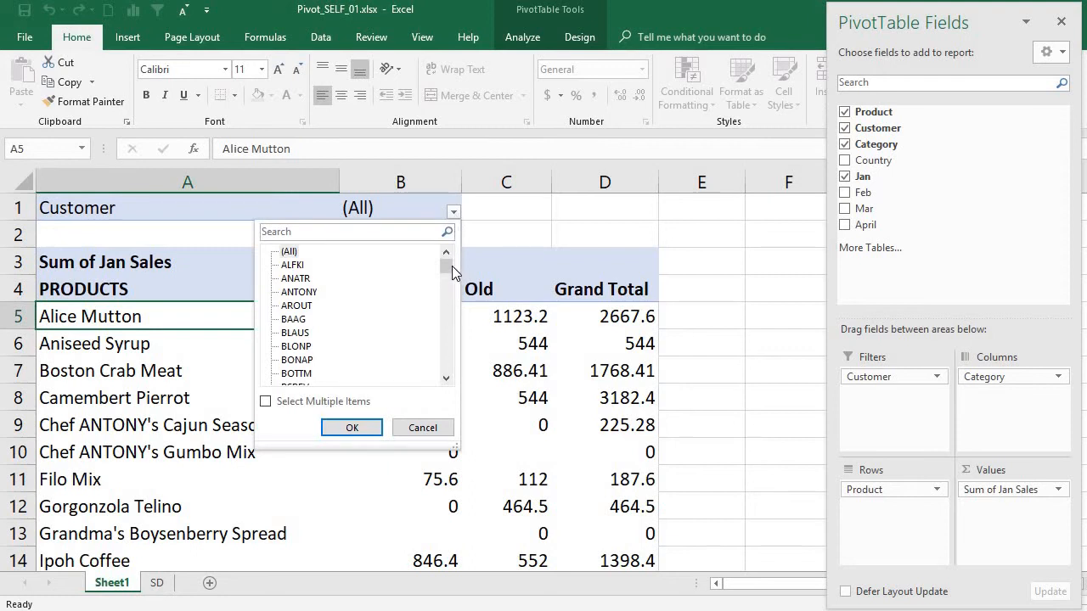
pyautogui.moveTo(452, 265); pyautogui.dragTo(456, 342)
pyautogui.scroll(1, 456, 342)
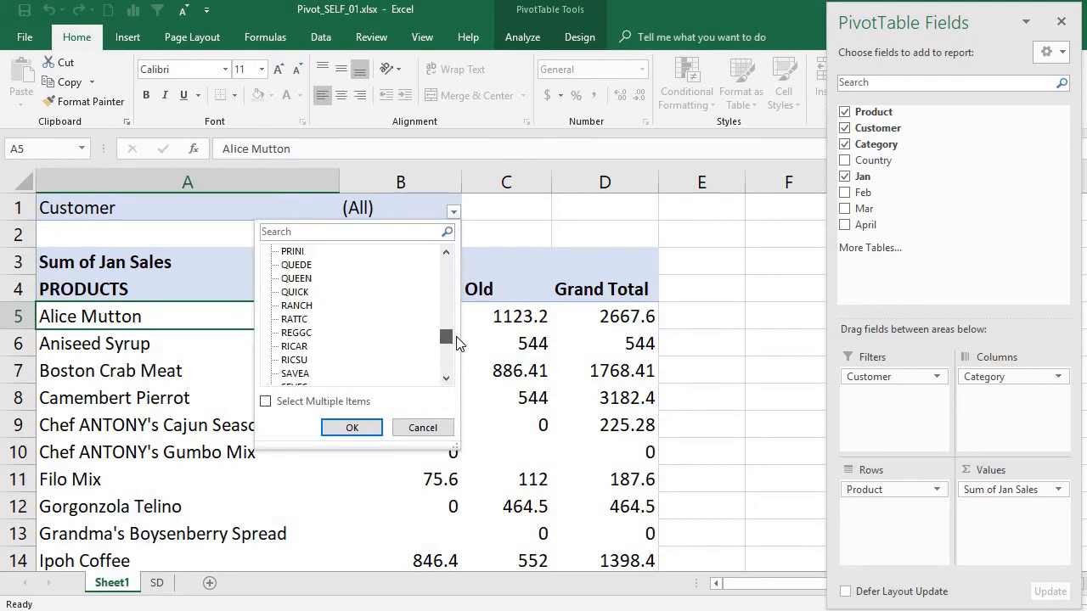
pyautogui.scroll(-2, 456, 348)
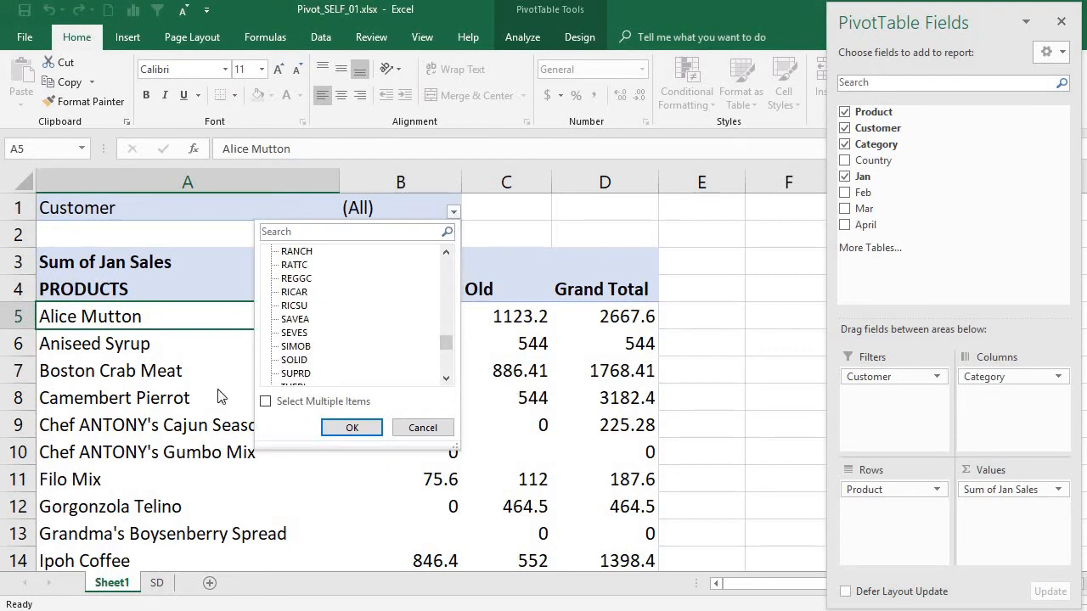
pyautogui.click(295, 360)
pyautogui.click(429, 430)
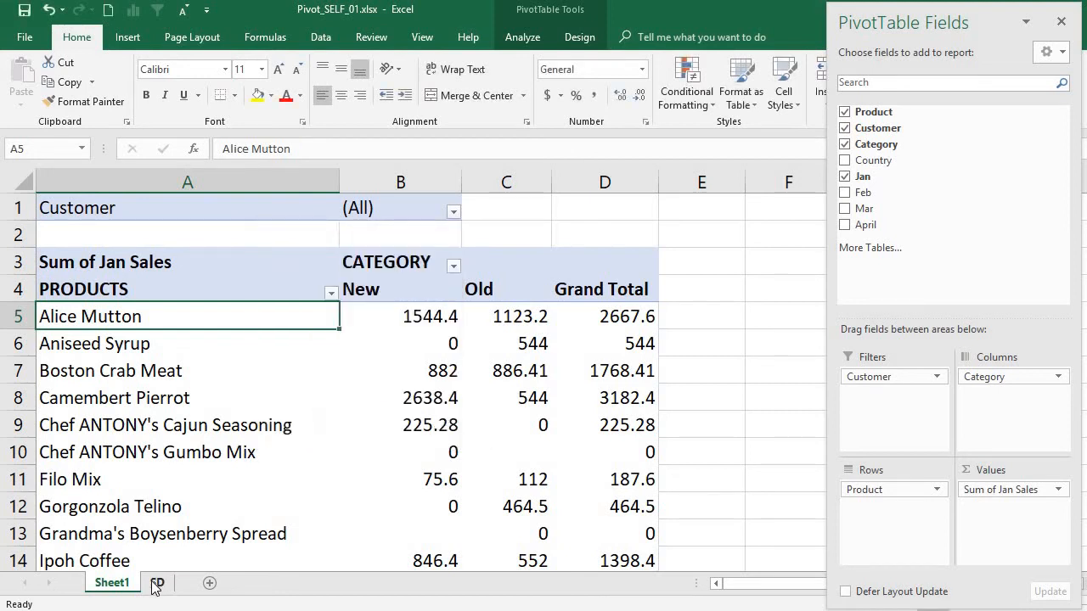
# Step: Change the customer in cell B4 of the SD source sheet to BOLID
pyautogui.click(157, 584)
pyautogui.click(416, 239)
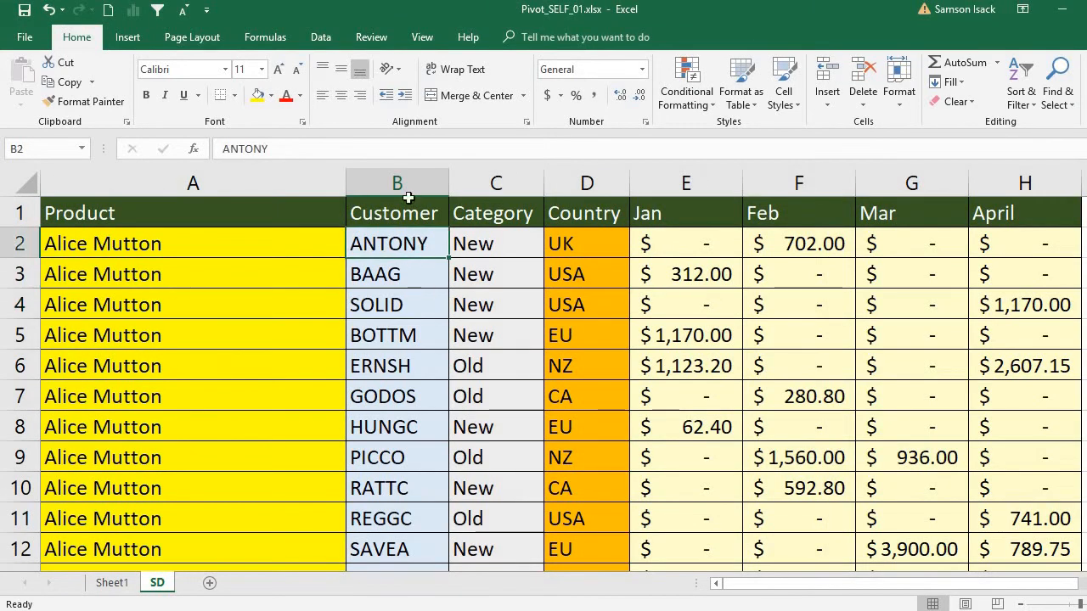
pyautogui.click(363, 304)
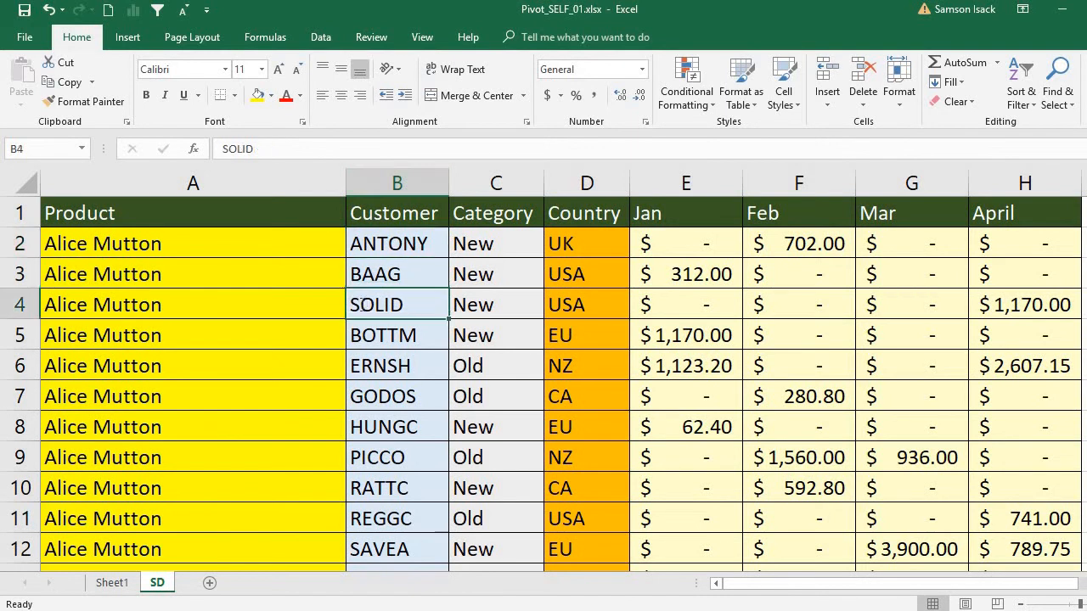
pyautogui.doubleClick(364, 304)
pyautogui.press('BackSpace')
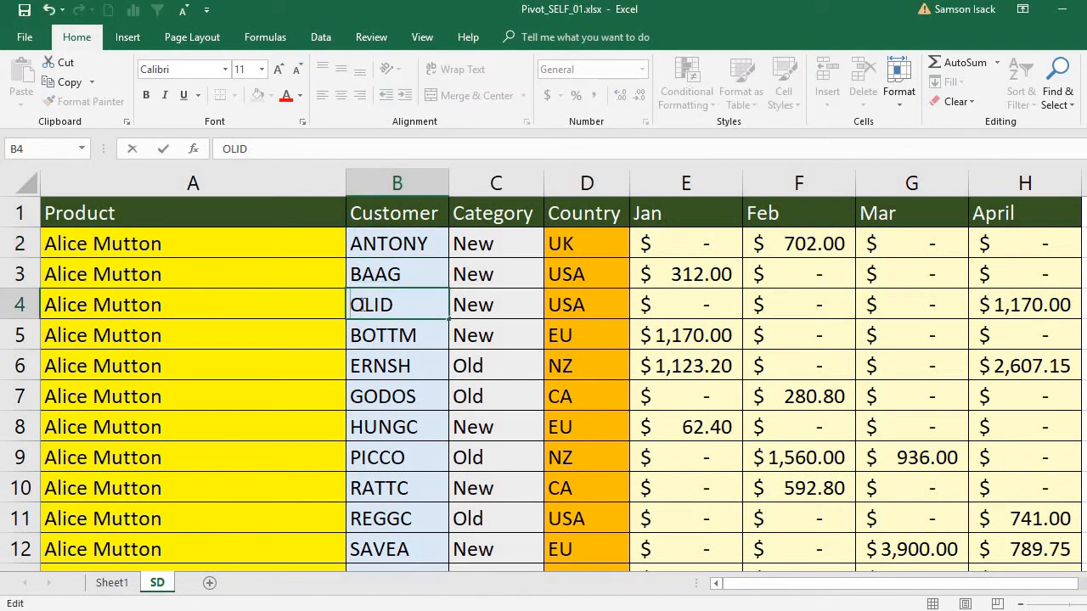
pyautogui.write('B')
pyautogui.press('Return')
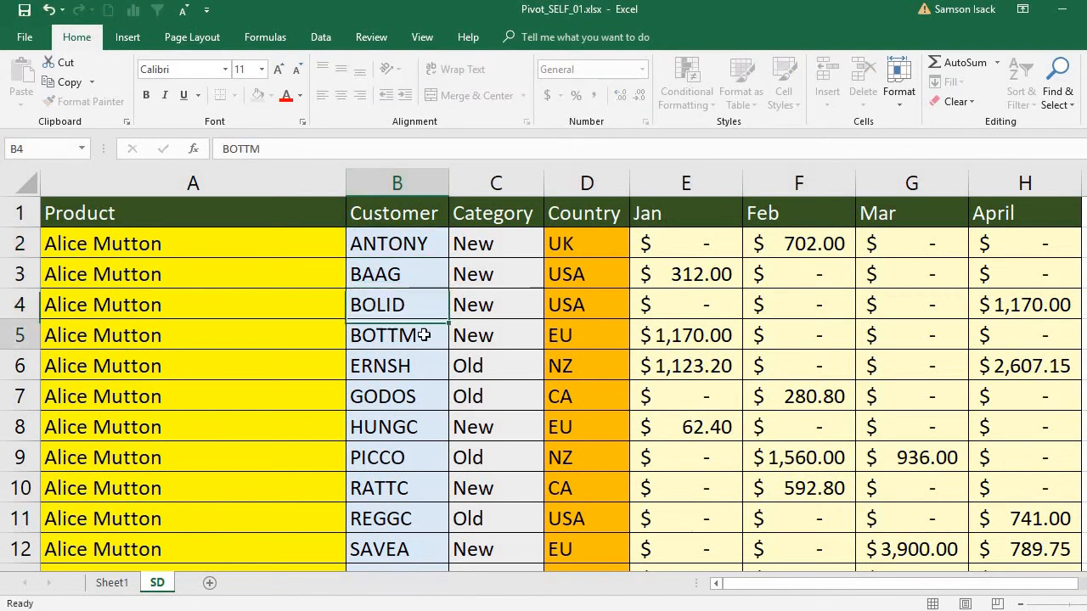
pyautogui.click(423, 310)
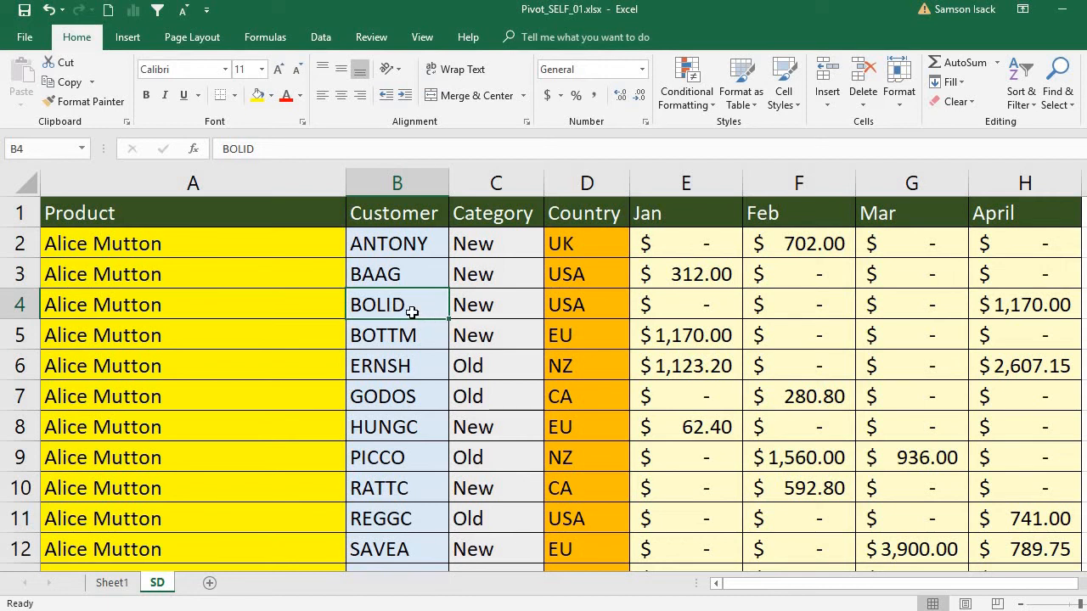
pyautogui.click(431, 269)
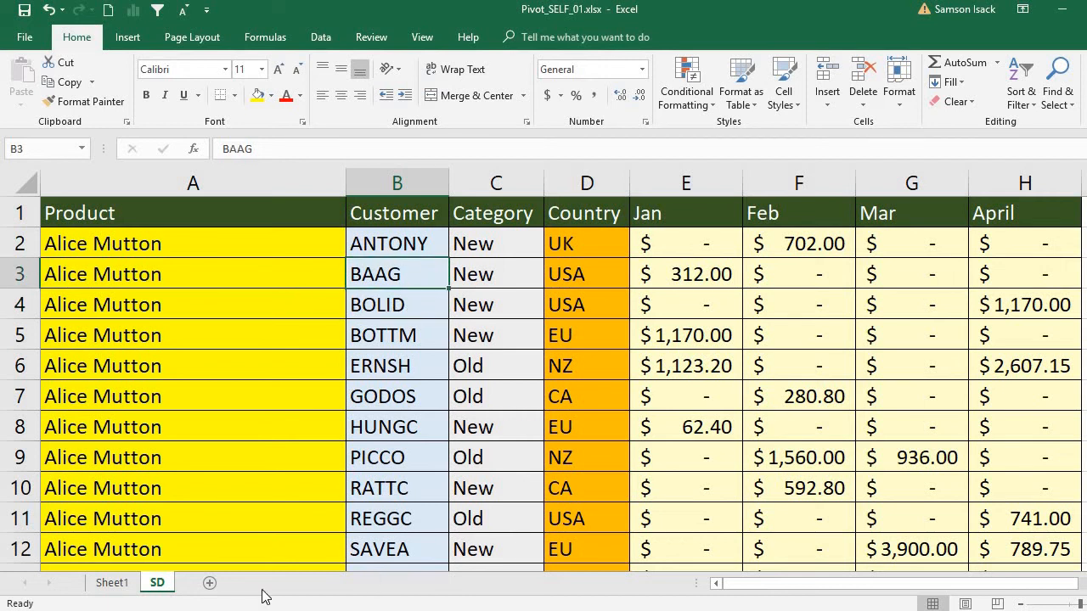
# Step: Filter the PivotTable on Sheet1 to show only the customer SOLID
pyautogui.click(112, 586)
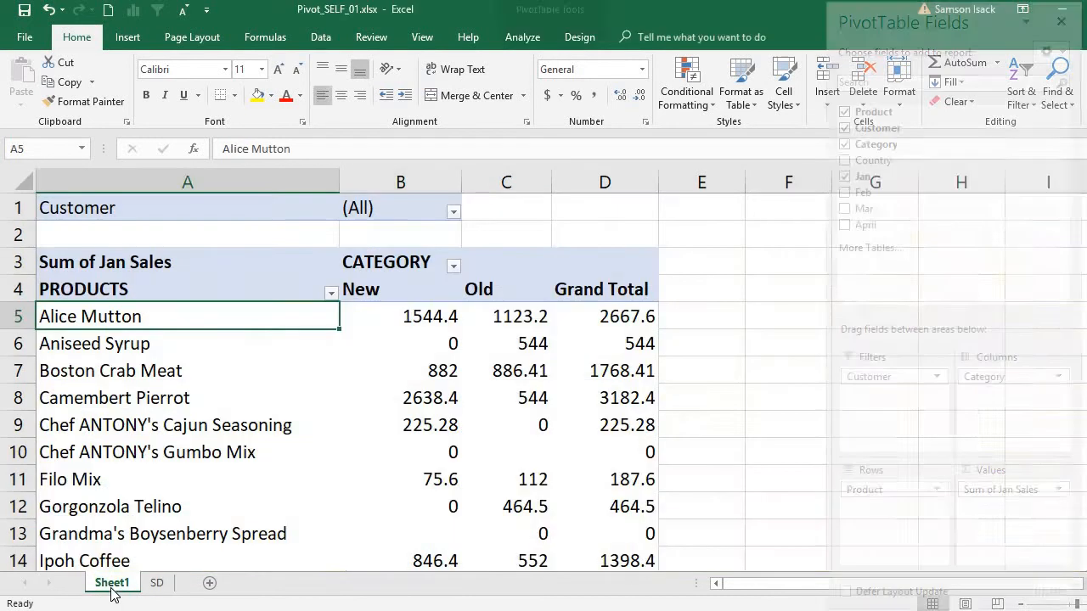
pyautogui.click(454, 214)
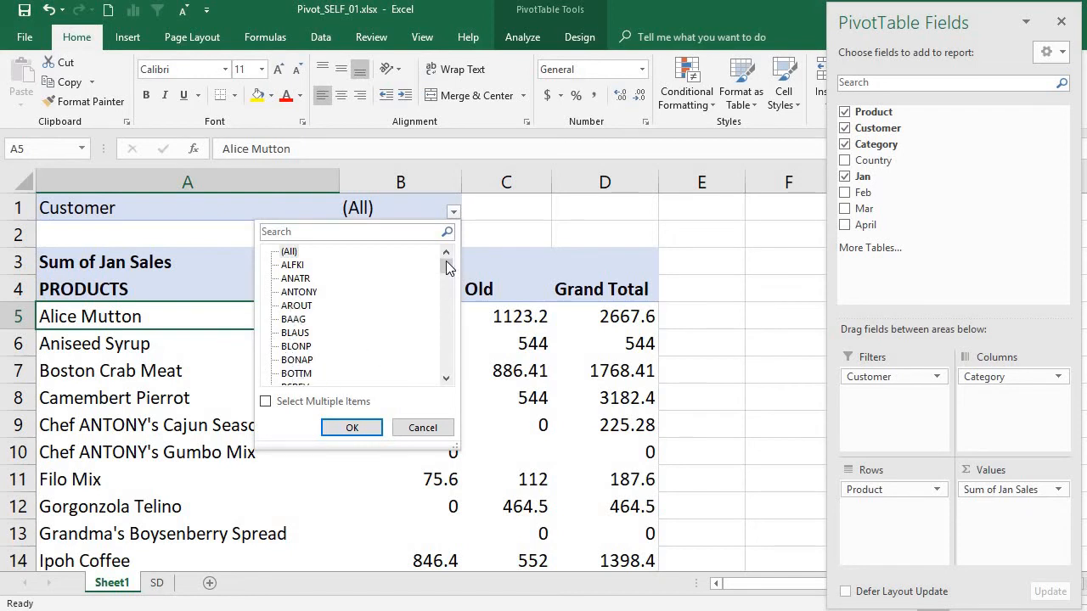
pyautogui.moveTo(447, 267); pyautogui.dragTo(427, 348)
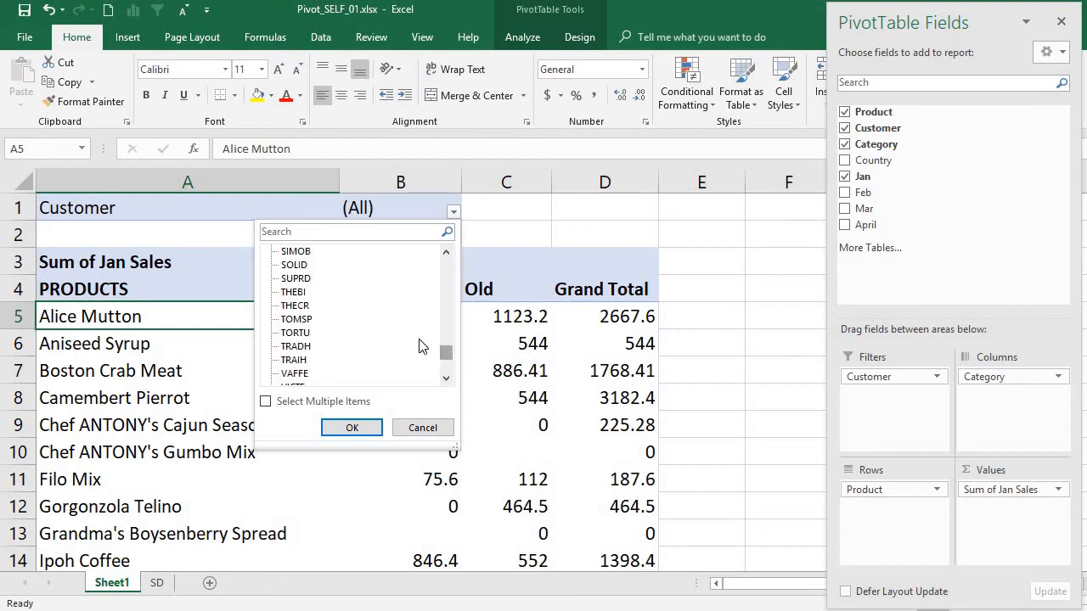
pyautogui.click(299, 268)
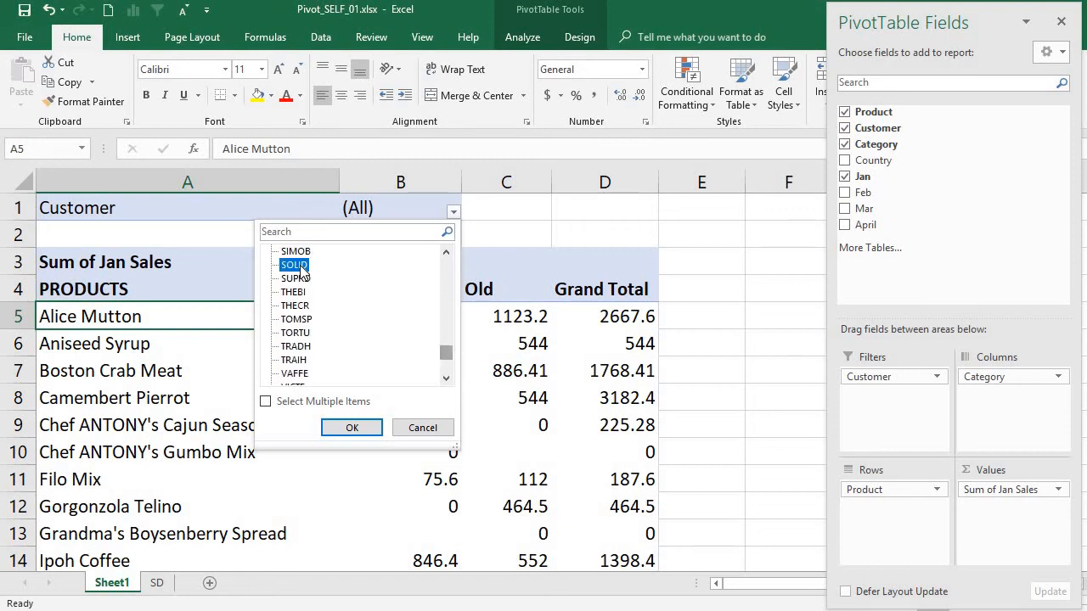
pyautogui.click(352, 427)
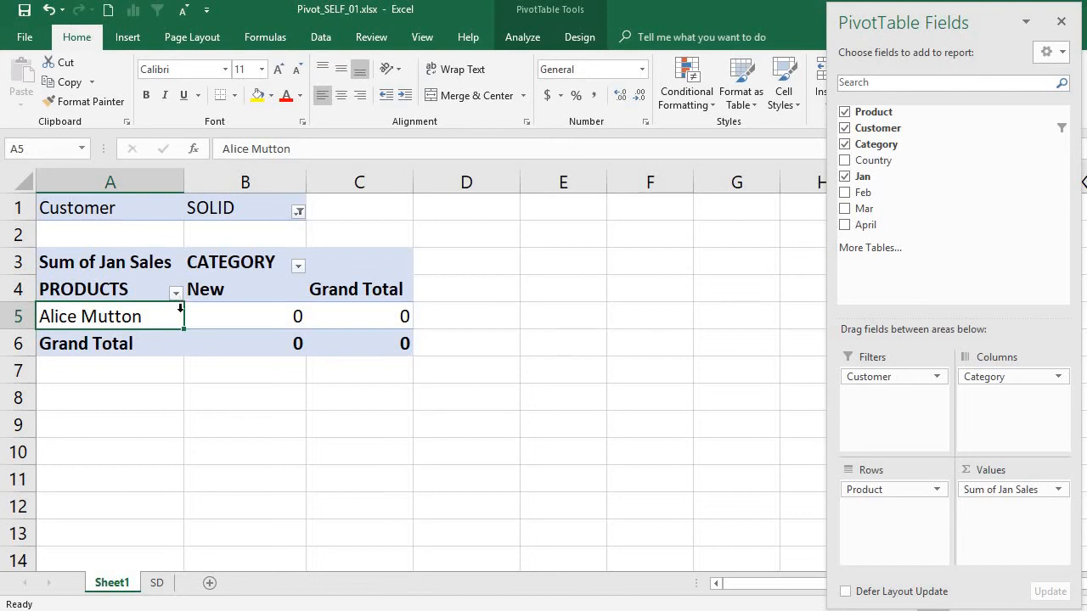
# Step: Compare the SD source data with the PivotTable on Sheet1 and refresh the PivotTable to pick up the edited customer
pyautogui.click(157, 584)
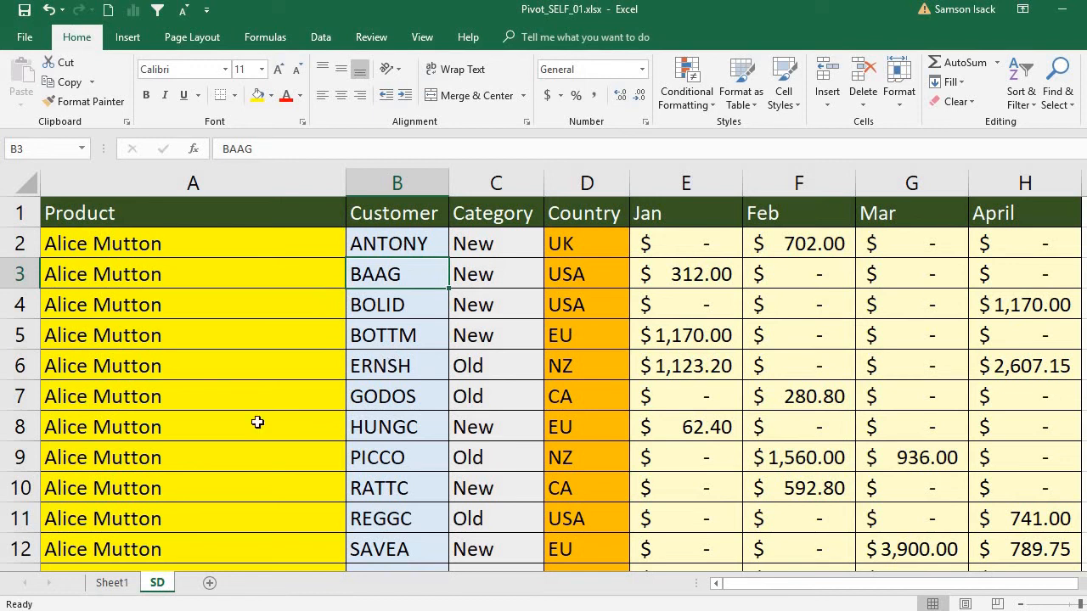
pyautogui.click(109, 584)
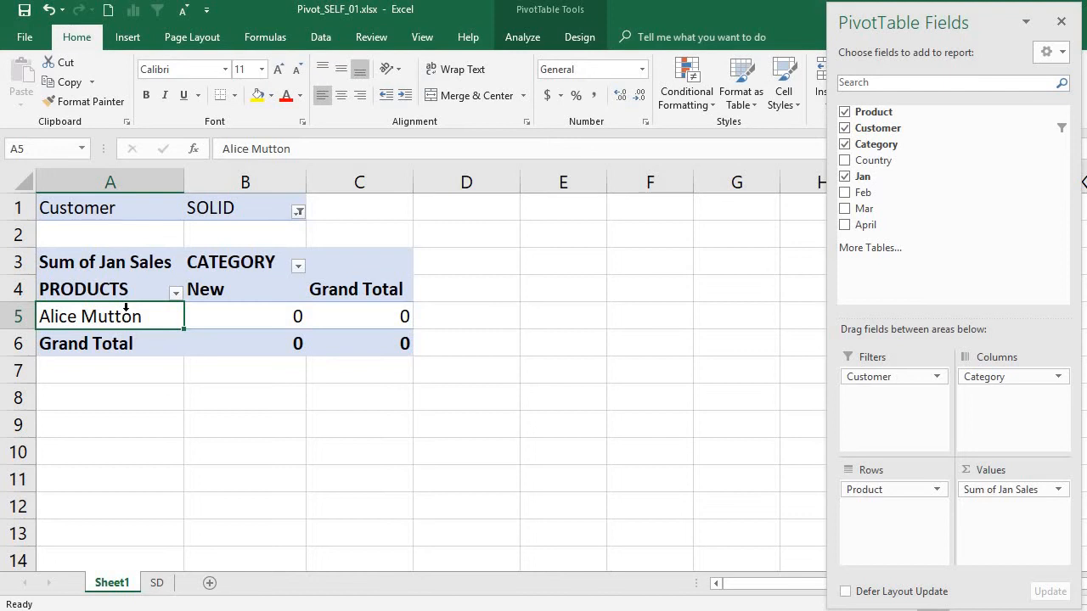
pyautogui.moveTo(195, 321)
pyautogui.moveTo(235, 319)
pyautogui.rightClick(150, 318)
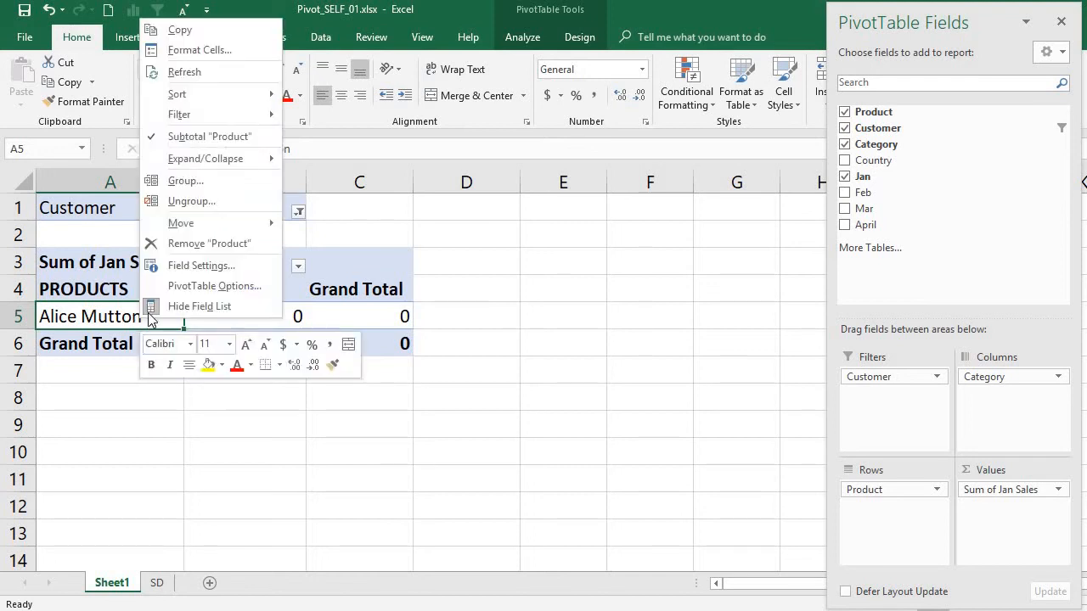
pyautogui.click(204, 75)
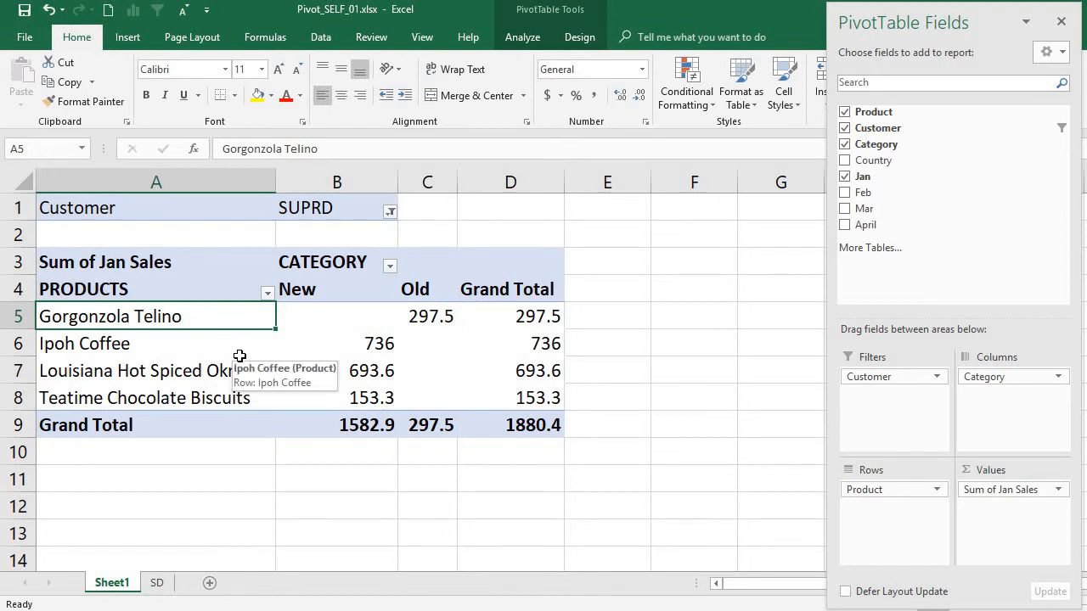
# Step: Find BOLID in the PivotTable's Customer filter list and apply it as the filter
pyautogui.click(316, 209)
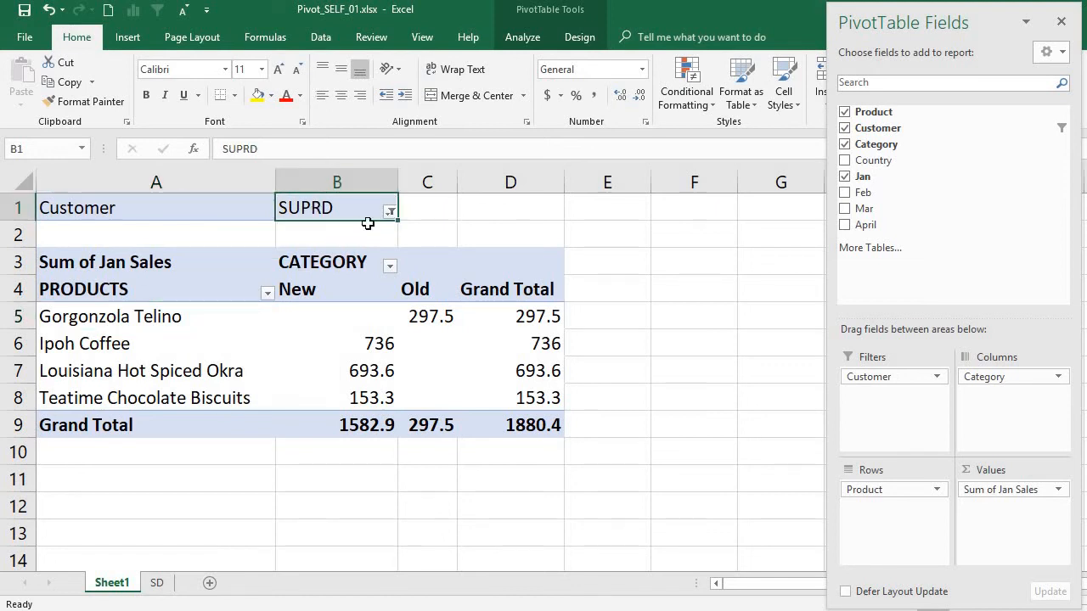
pyautogui.click(391, 212)
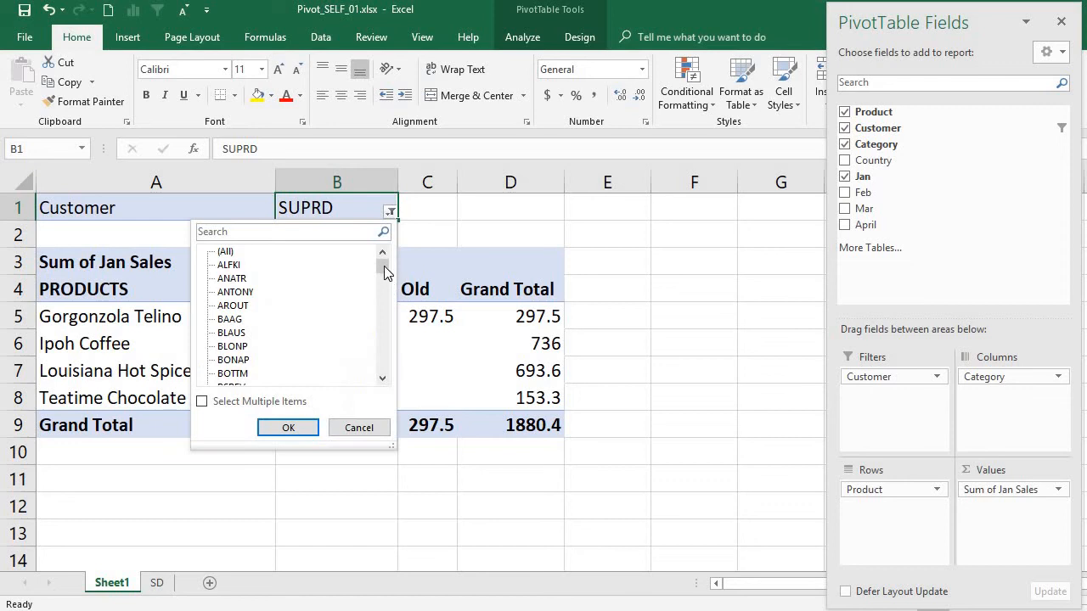
pyautogui.moveTo(384, 270); pyautogui.dragTo(390, 351)
pyautogui.click(226, 320)
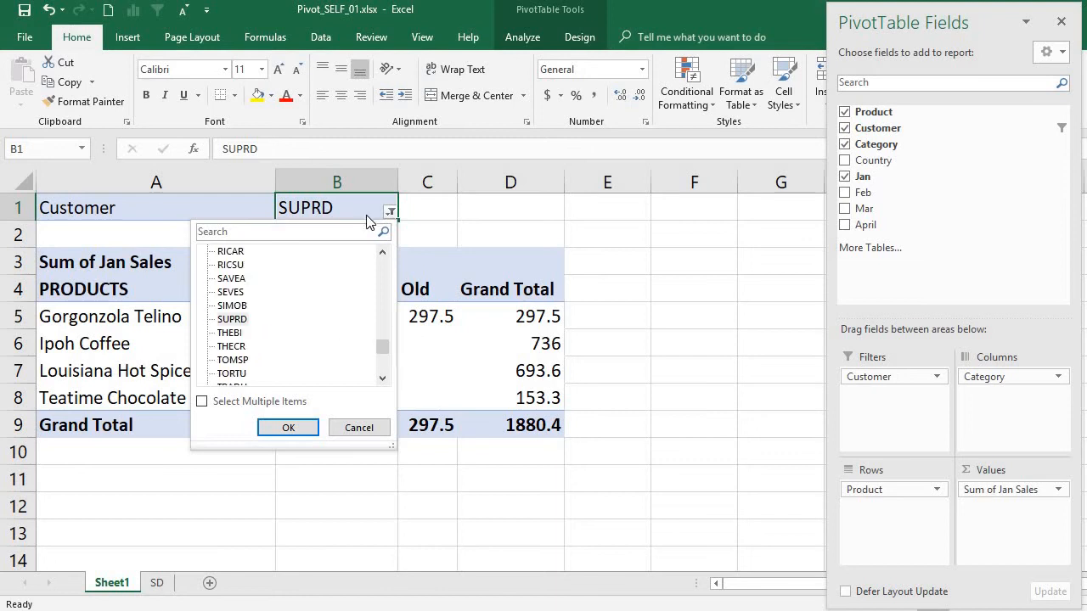
pyautogui.click(383, 266)
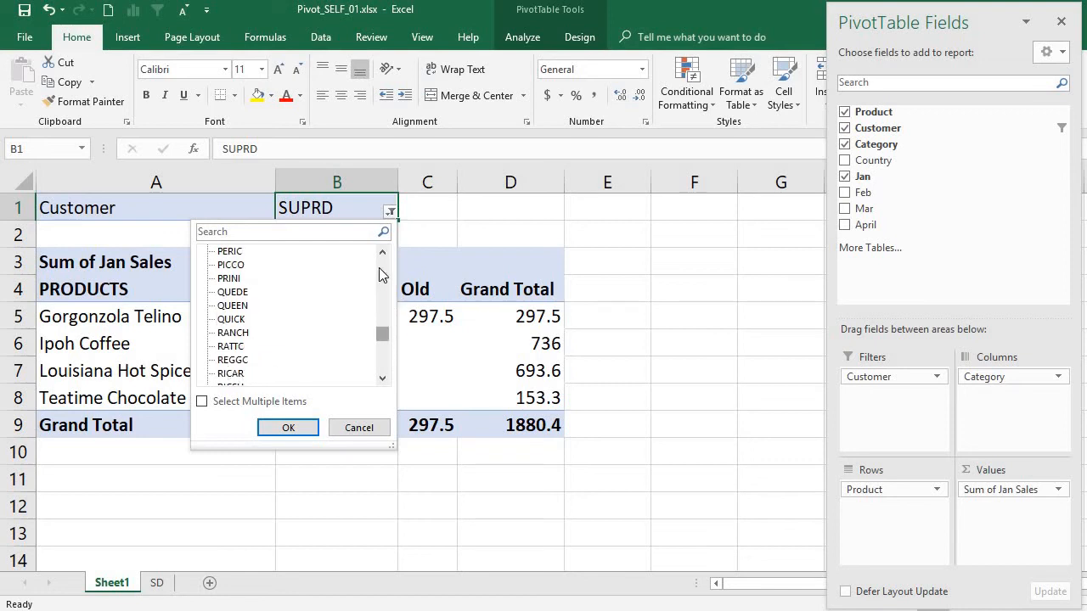
pyautogui.moveTo(382, 335); pyautogui.dragTo(382, 254)
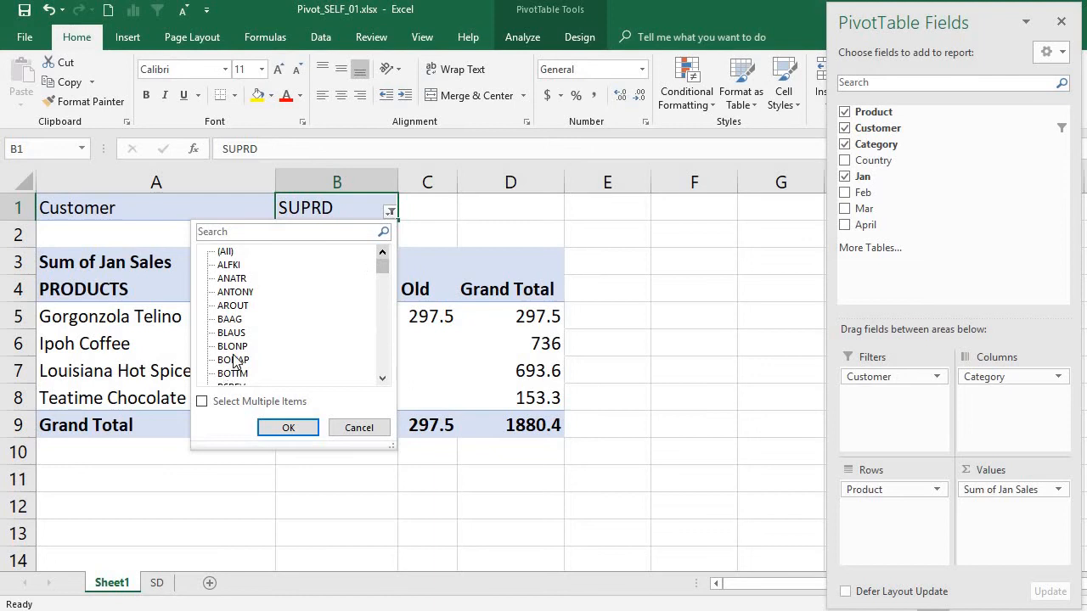
pyautogui.click(382, 379)
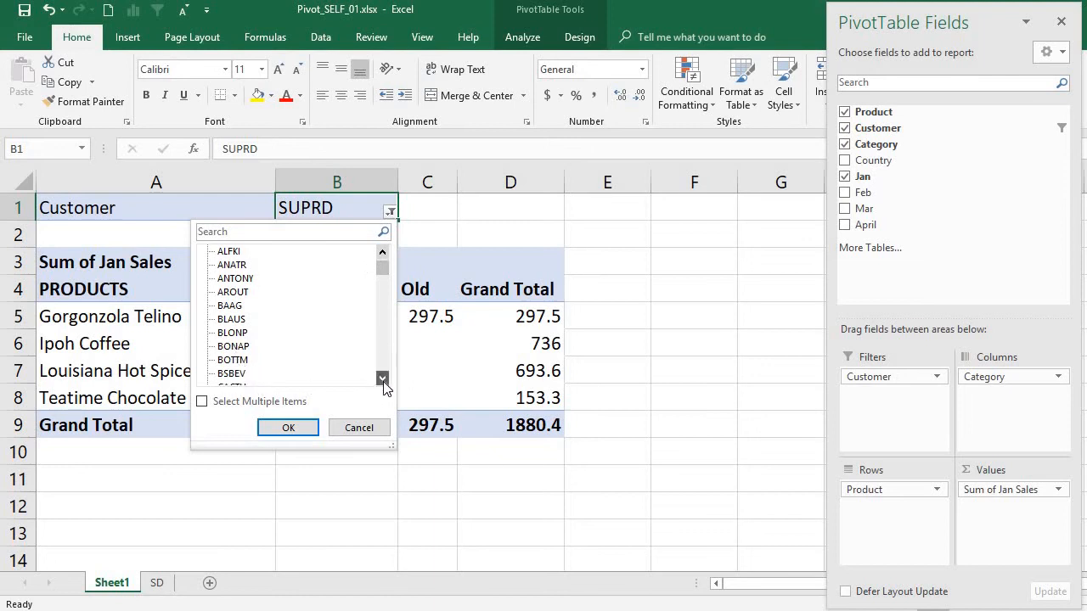
pyautogui.click(382, 379)
pyautogui.click(382, 379)
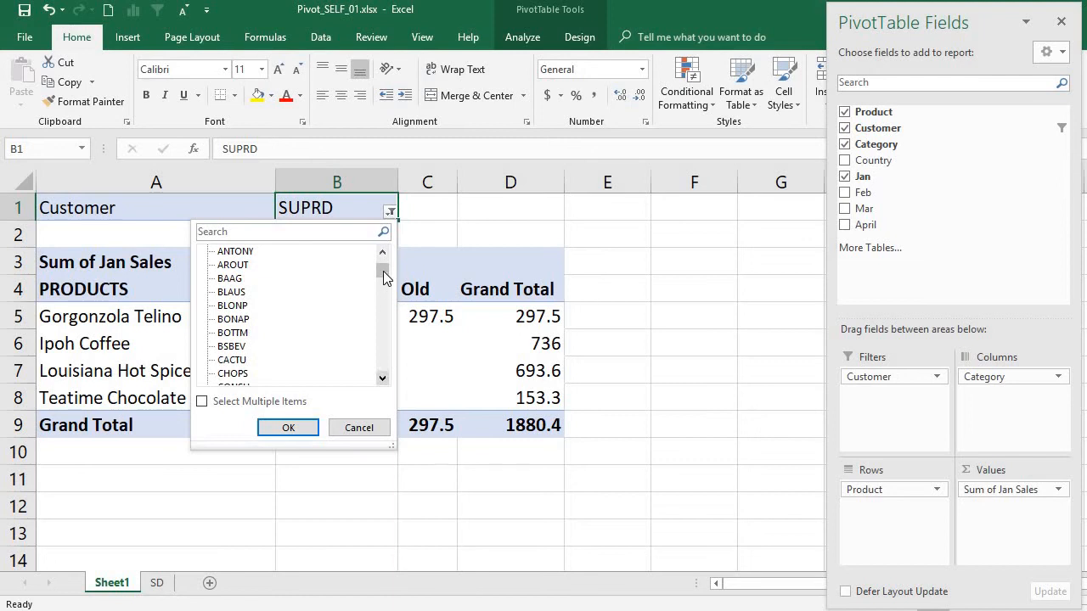
pyautogui.moveTo(383, 271); pyautogui.dragTo(383, 366)
pyautogui.click(227, 376)
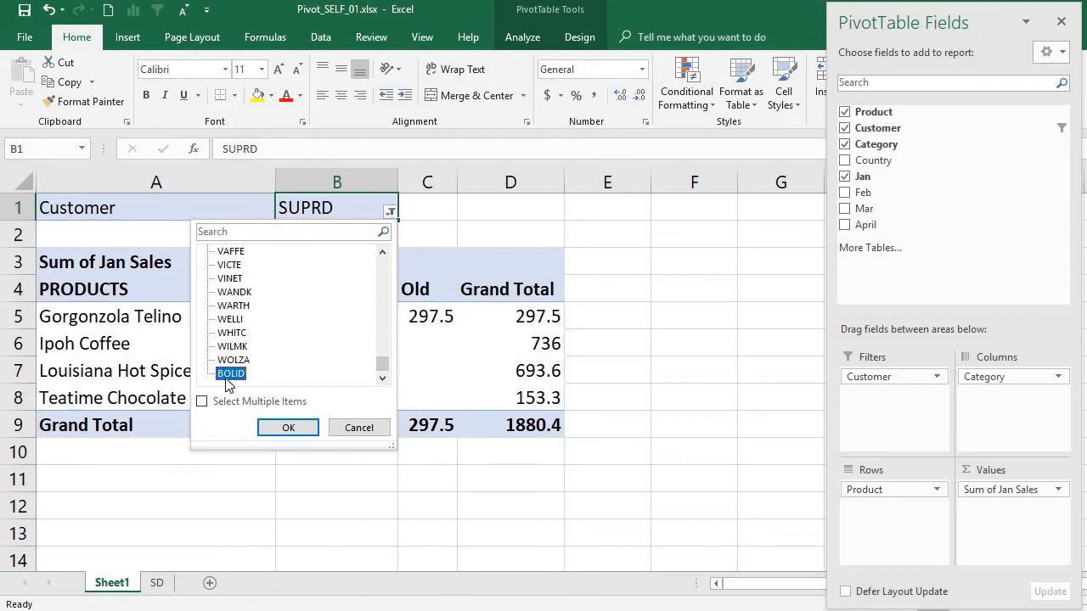
pyautogui.click(293, 427)
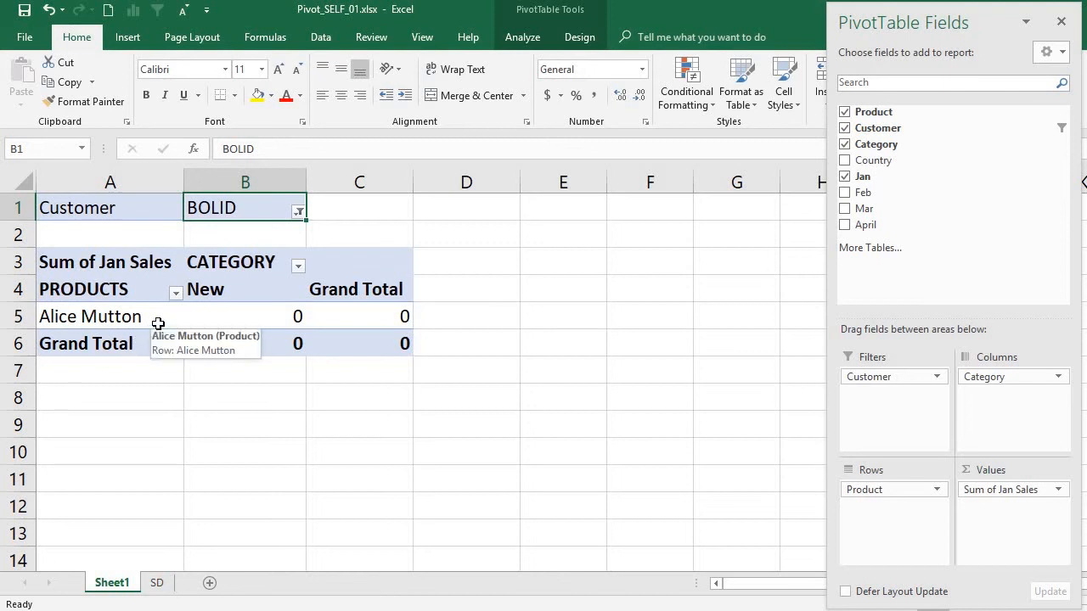
pyautogui.click(237, 277)
pyautogui.click(88, 279)
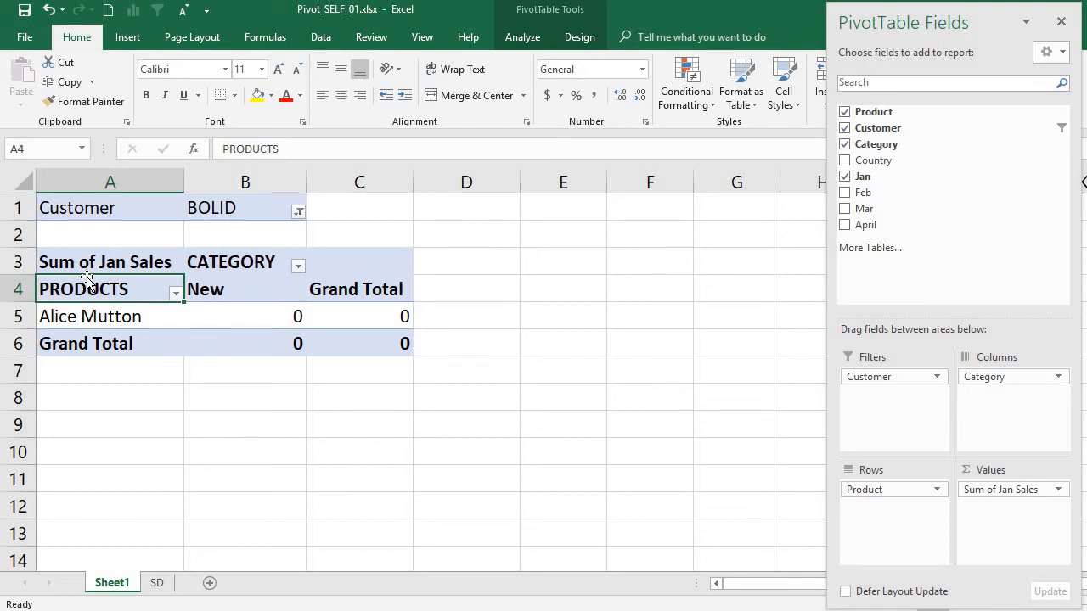
pyautogui.click(142, 265)
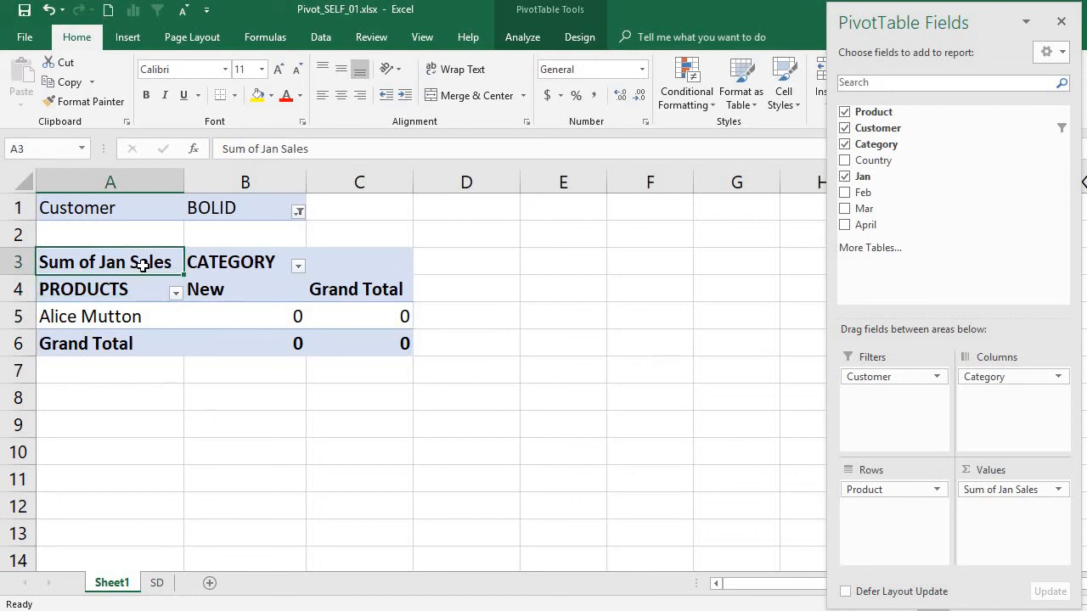
# Step: Turn off saving source data with the file in the PivotTable's data options
pyautogui.click(146, 311)
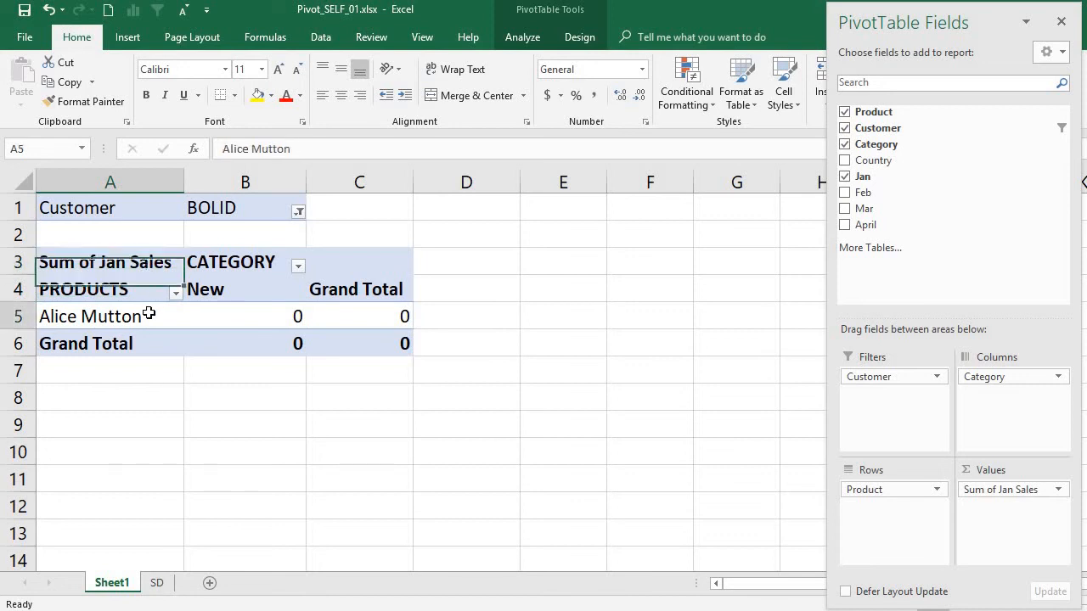
pyautogui.rightClick(147, 314)
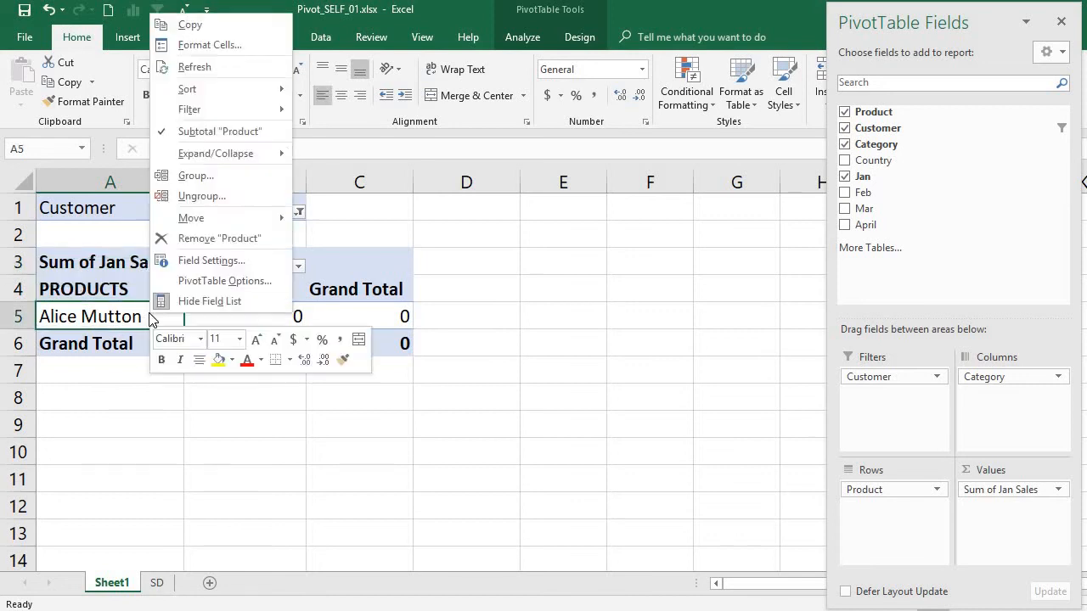
pyautogui.click(242, 278)
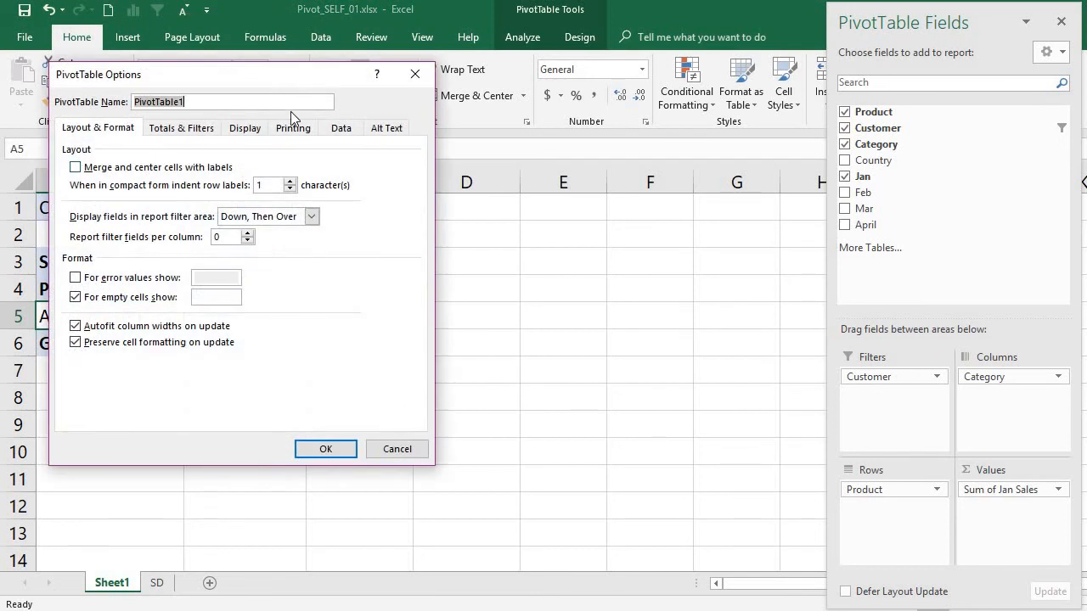
pyautogui.click(341, 130)
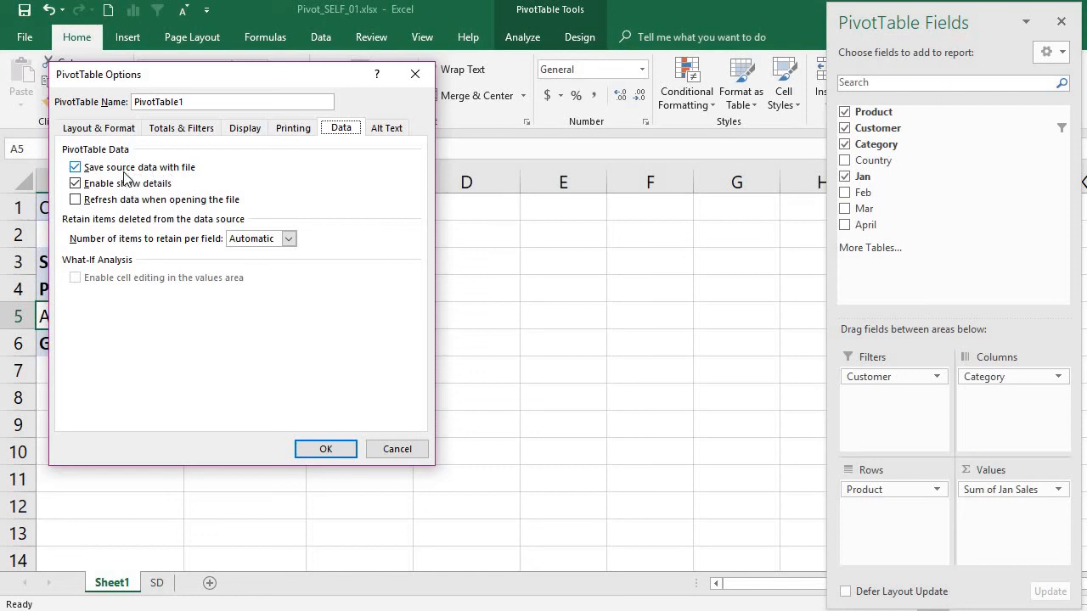
pyautogui.click(75, 167)
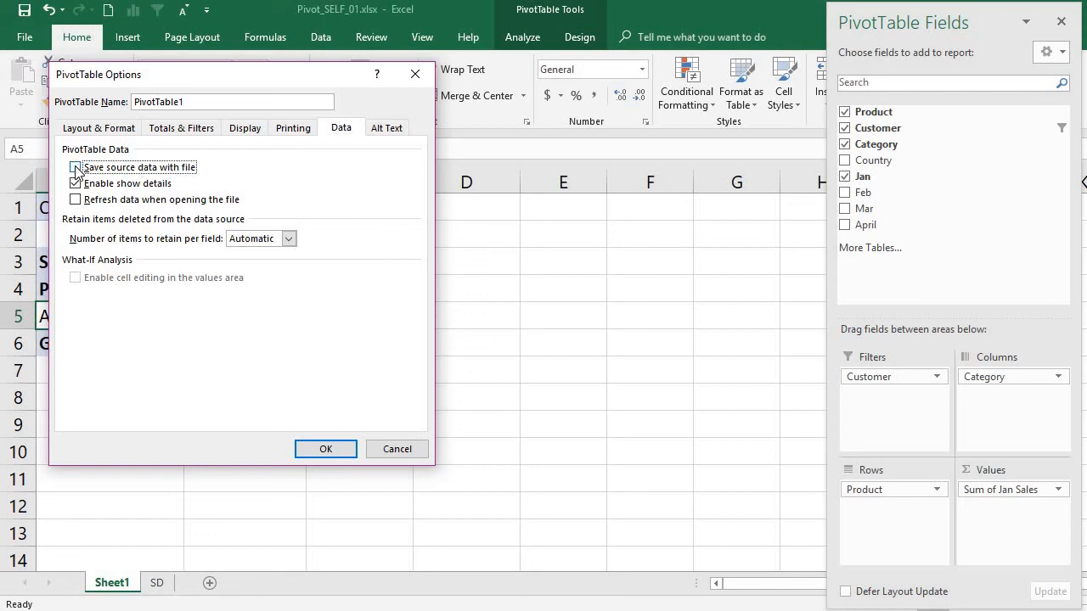
pyautogui.click(338, 450)
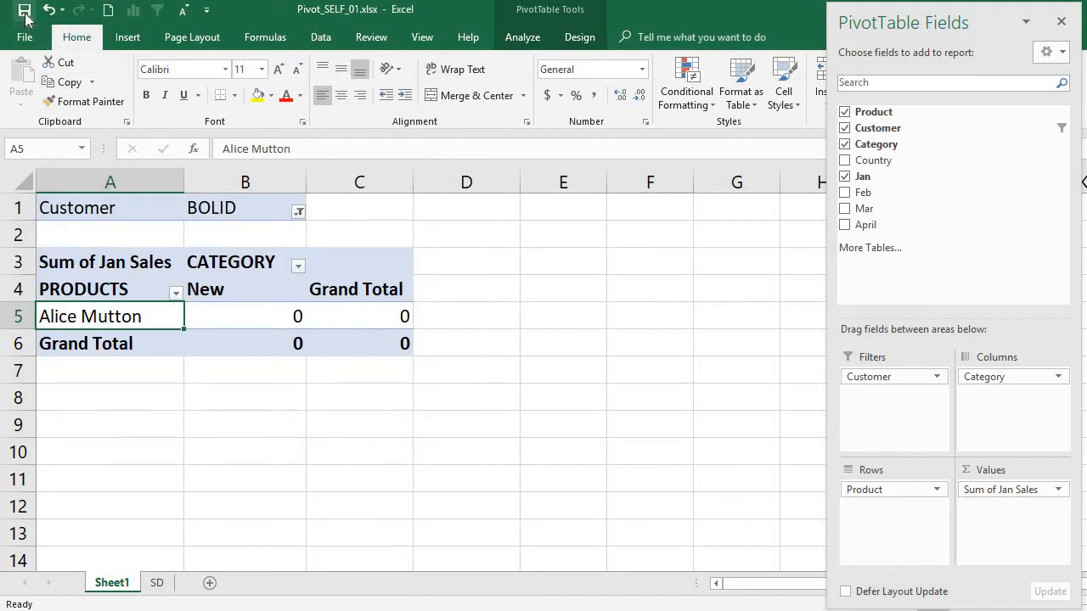
# Step: Save and close the workbook, and reopen Pivot_SELF_01.xlsx from the recent files in a maximised window
pyautogui.click(25, 11)
pyautogui.click(1086, 9)
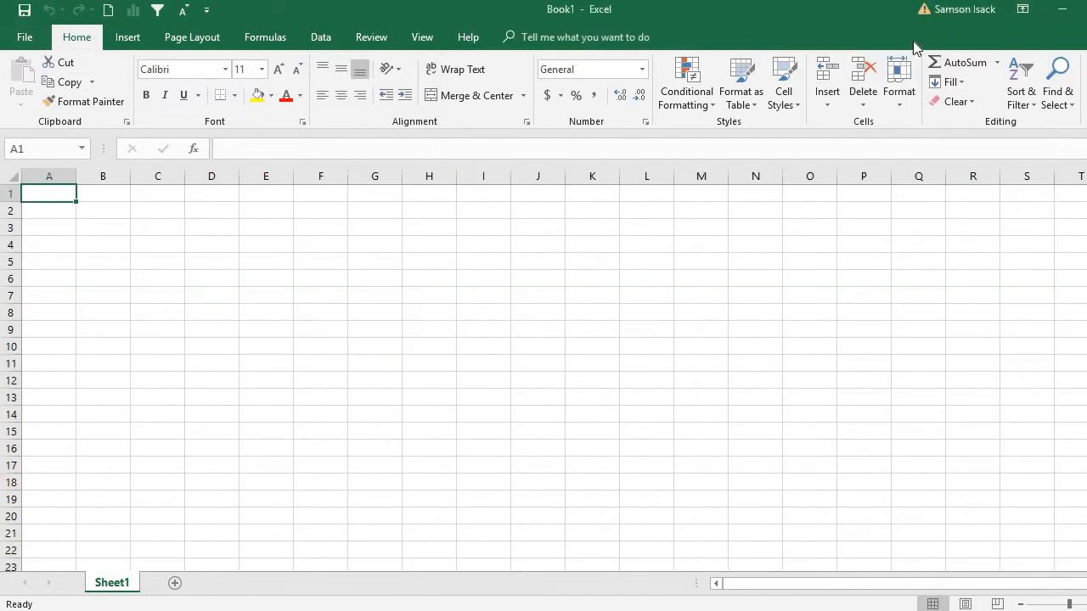
pyautogui.click(22, 39)
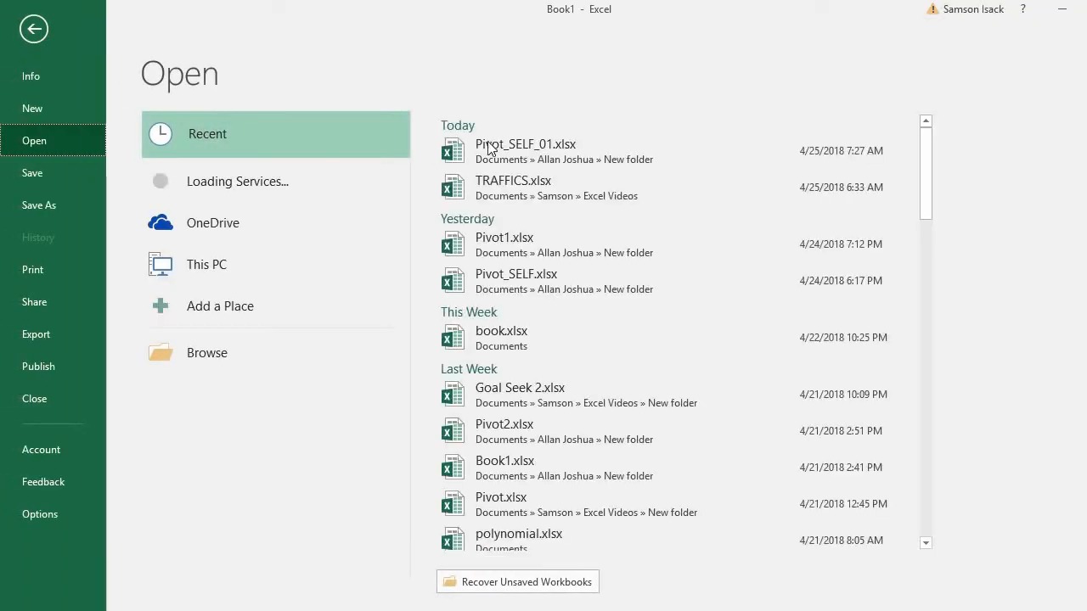
pyautogui.click(505, 143)
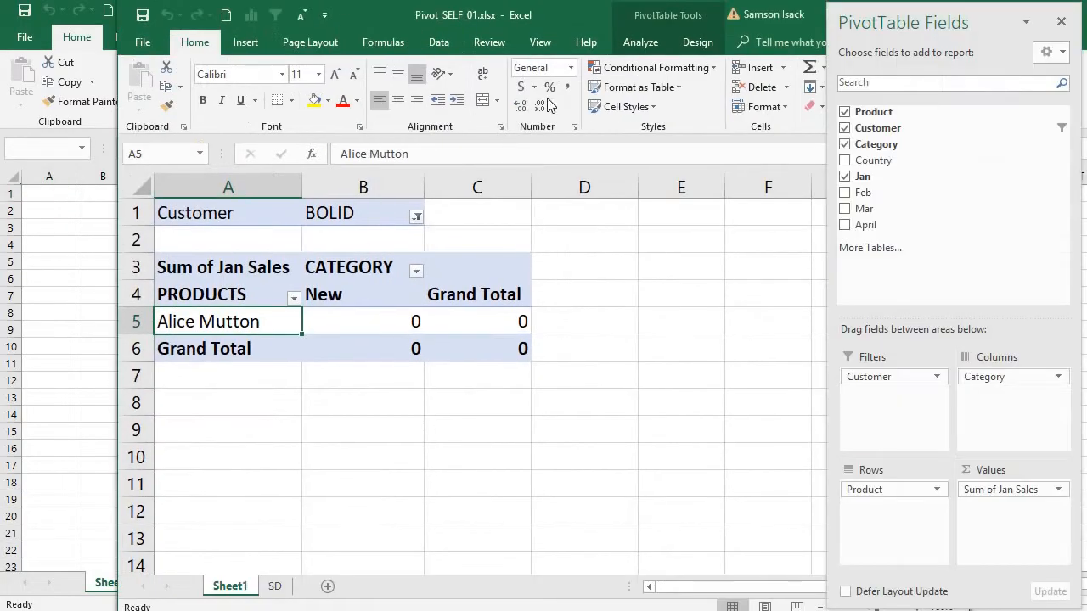
pyautogui.doubleClick(570, 19)
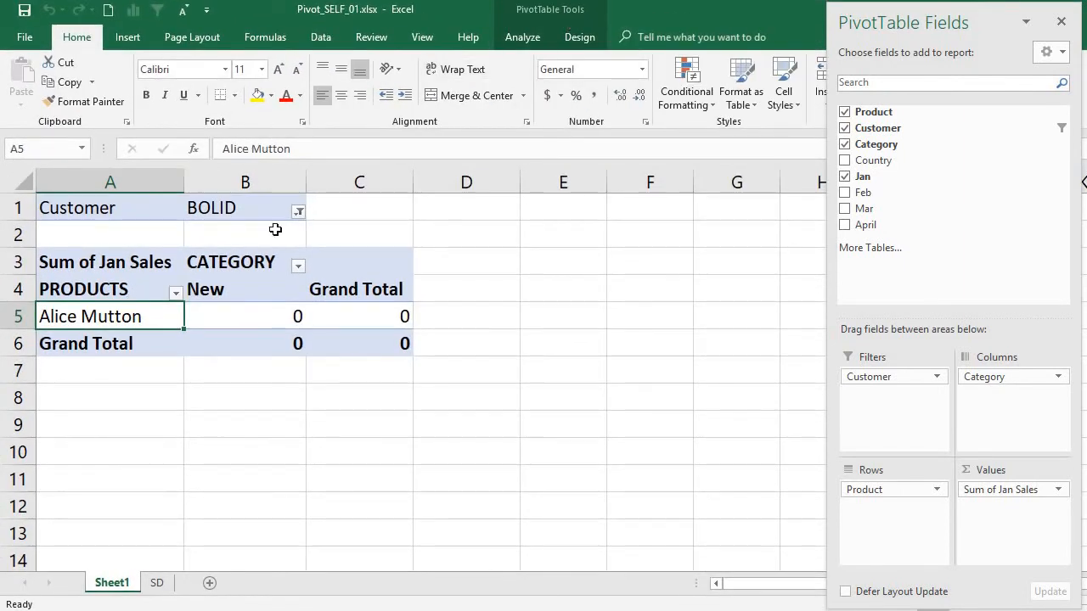
# Step: Try the Customer filter on the reopened PivotTable, dismiss the warning and refresh the PivotTable
pyautogui.click(298, 212)
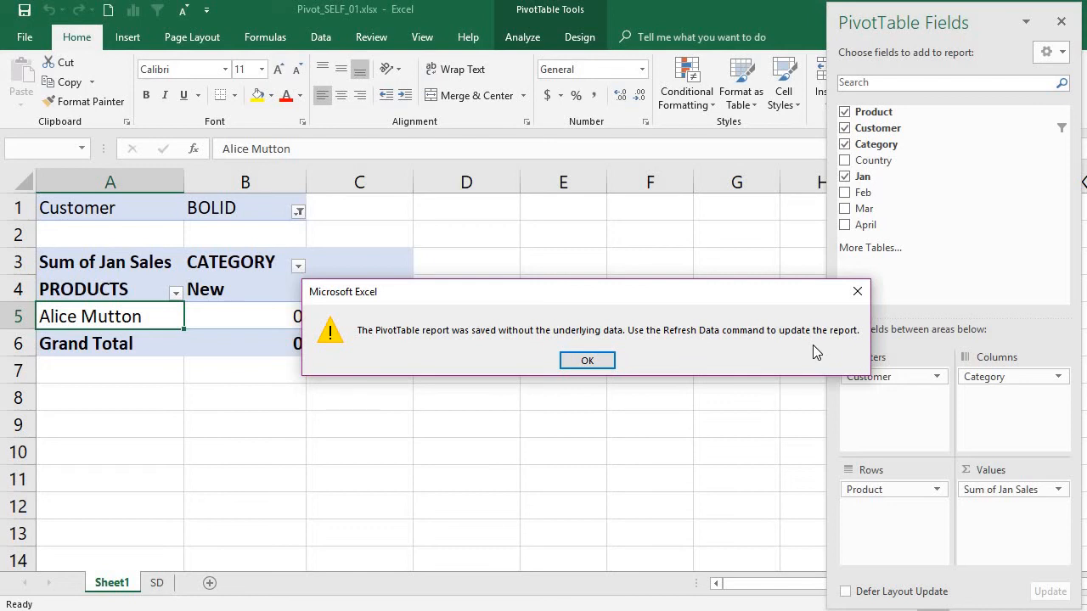
pyautogui.click(584, 360)
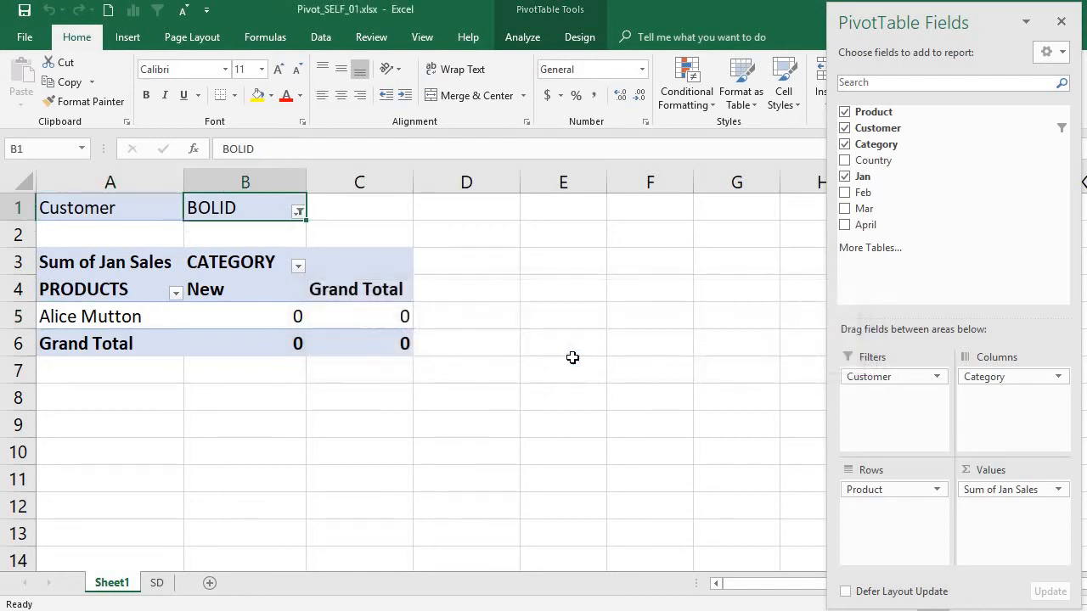
pyautogui.click(129, 303)
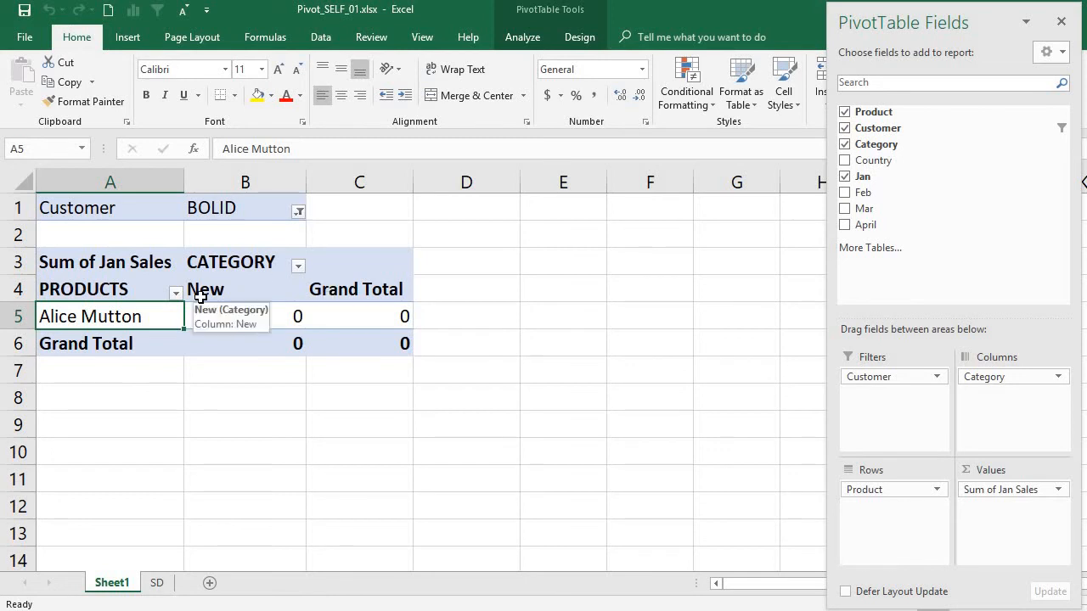
pyautogui.click(145, 280)
pyautogui.rightClick(145, 280)
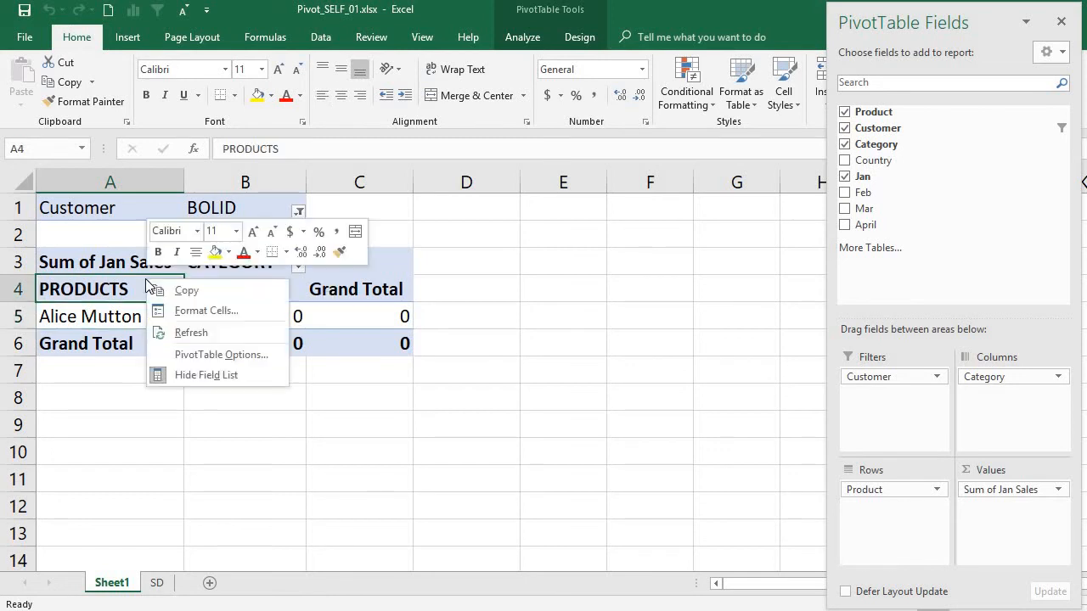
pyautogui.click(191, 334)
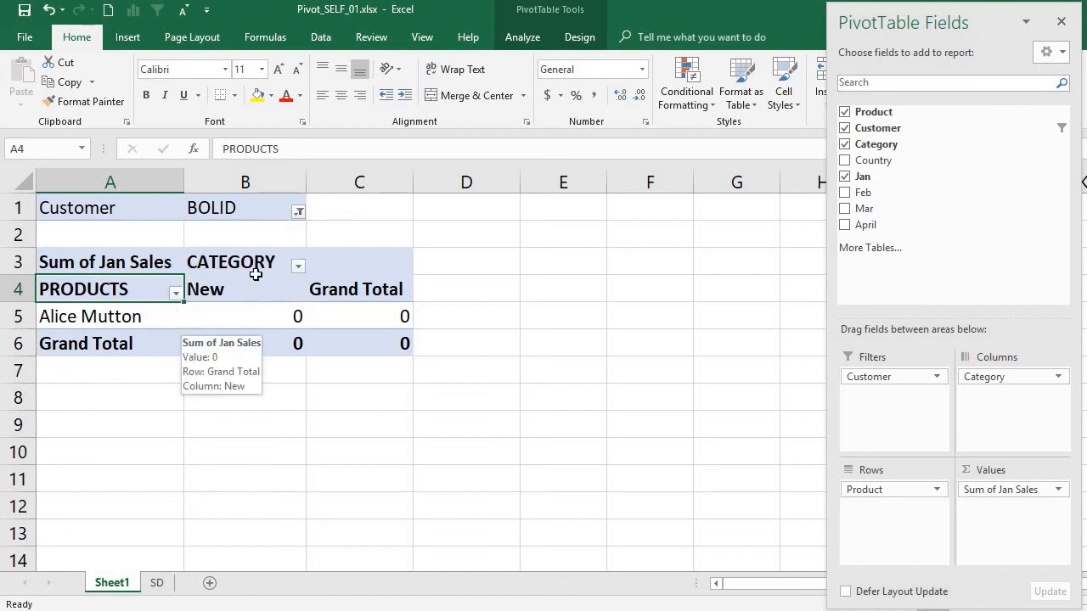
# Step: Check the customers offered by the PivotTable's Customer filter and close the list without changing the filter
pyautogui.moveTo(188, 333); pyautogui.dragTo(297, 216)
pyautogui.click(211, 313)
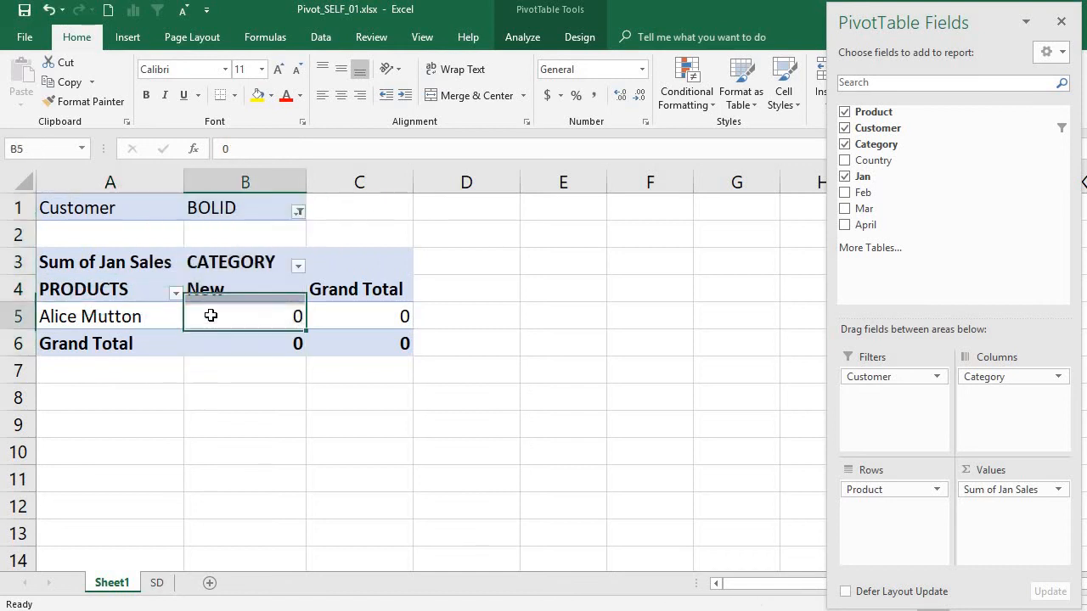
pyautogui.click(298, 213)
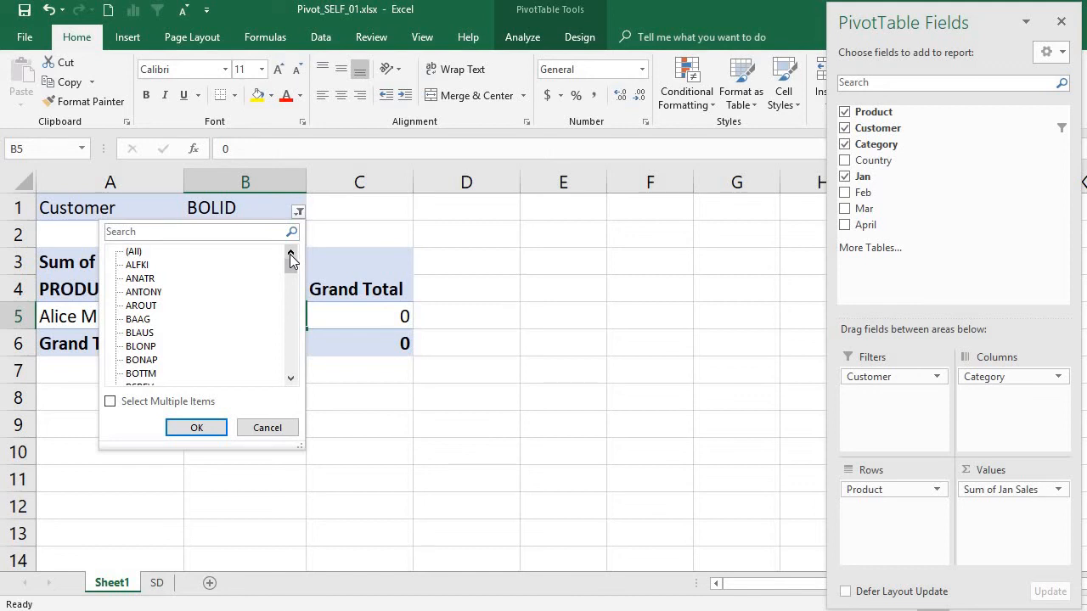
pyautogui.click(291, 433)
pyautogui.click(85, 287)
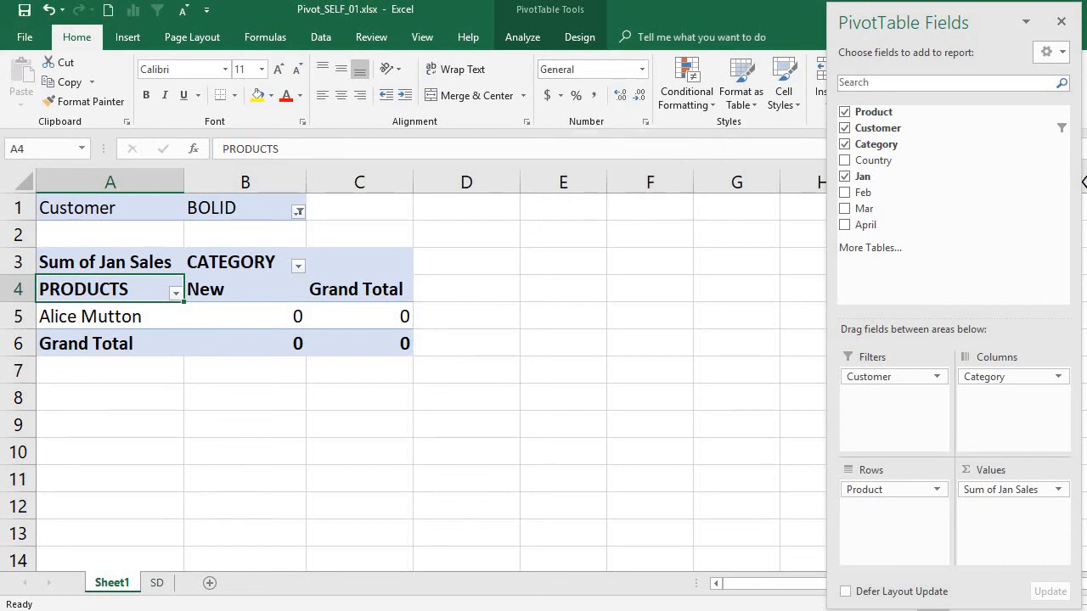
# Step: Start a blank workbook and reopen Pivot_SELF_01.xlsx from the recent files, maximising its window
pyautogui.hotkey('ctrl', 'n')
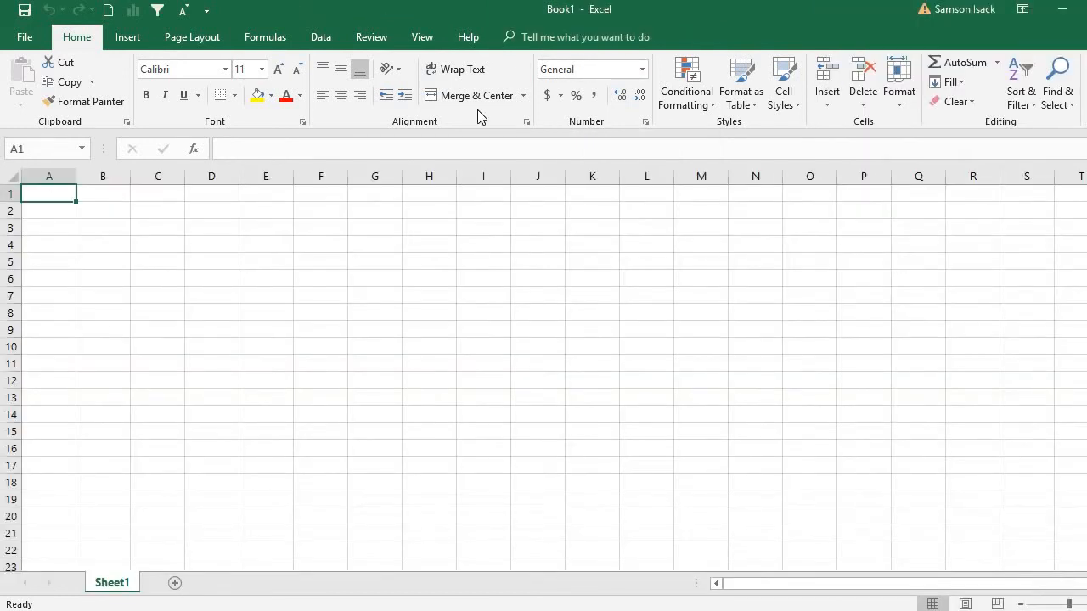
pyautogui.click(24, 33)
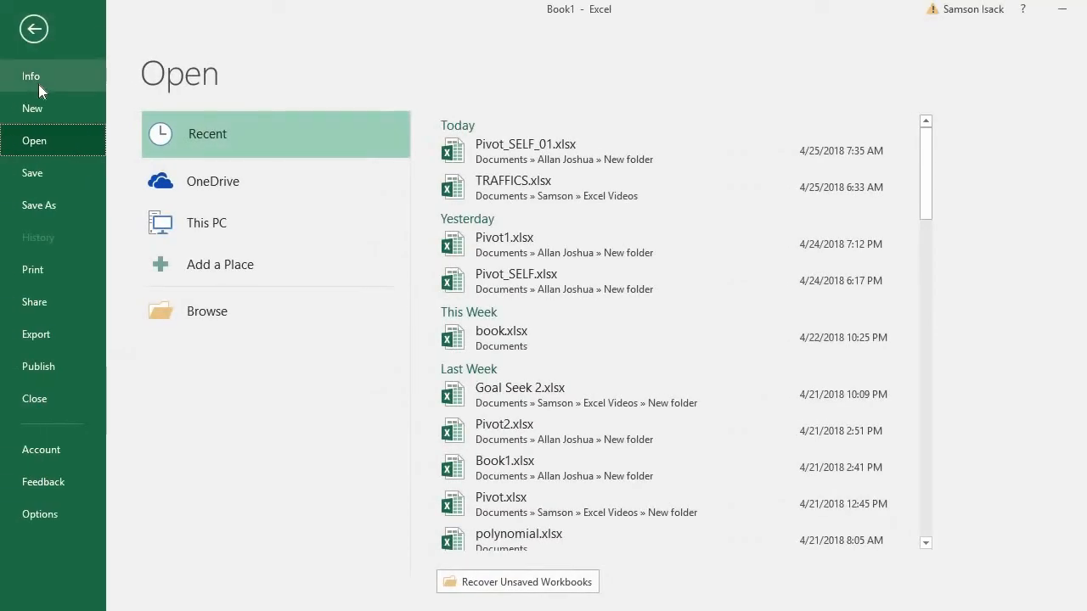
pyautogui.click(617, 140)
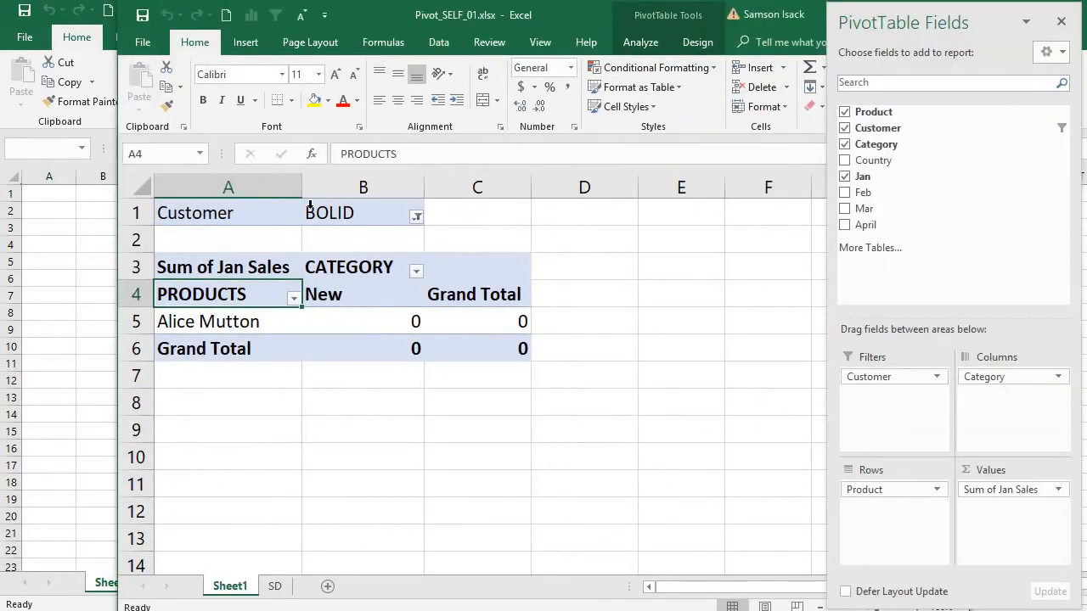
pyautogui.doubleClick(584, 20)
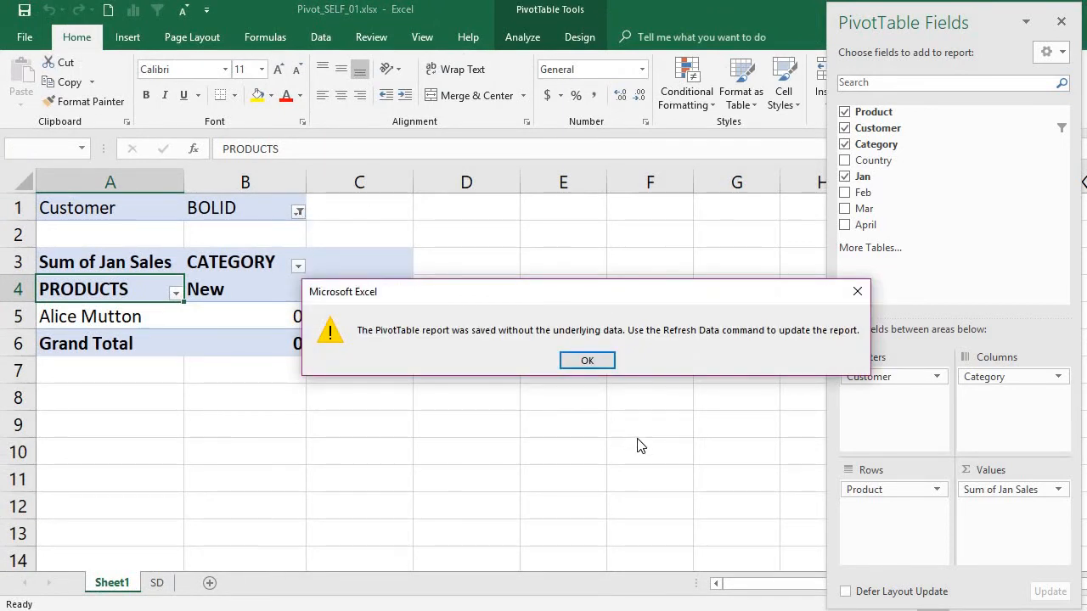
# Step: Dismiss the missing-data warning and refresh the PivotTable on Sheet1 manually
pyautogui.click(588, 361)
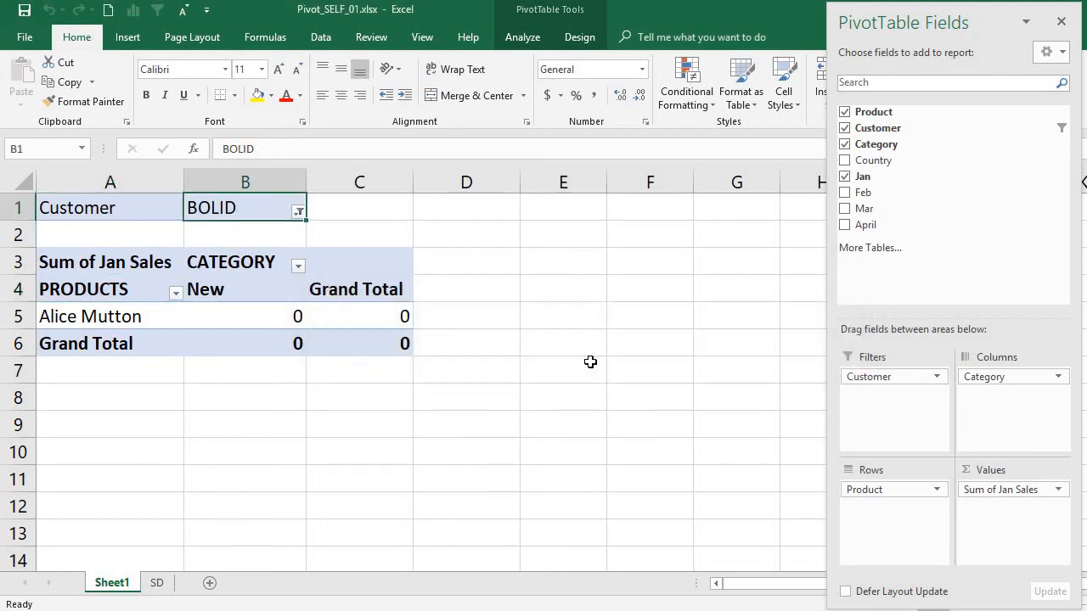
pyautogui.moveTo(158, 276); pyautogui.dragTo(157, 283)
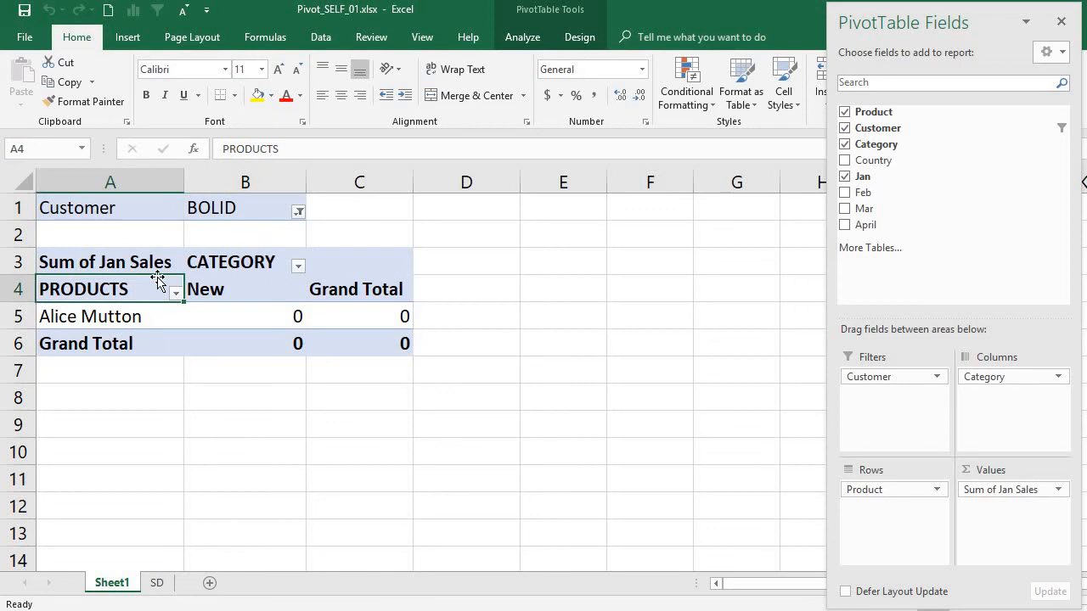
pyautogui.rightClick(219, 297)
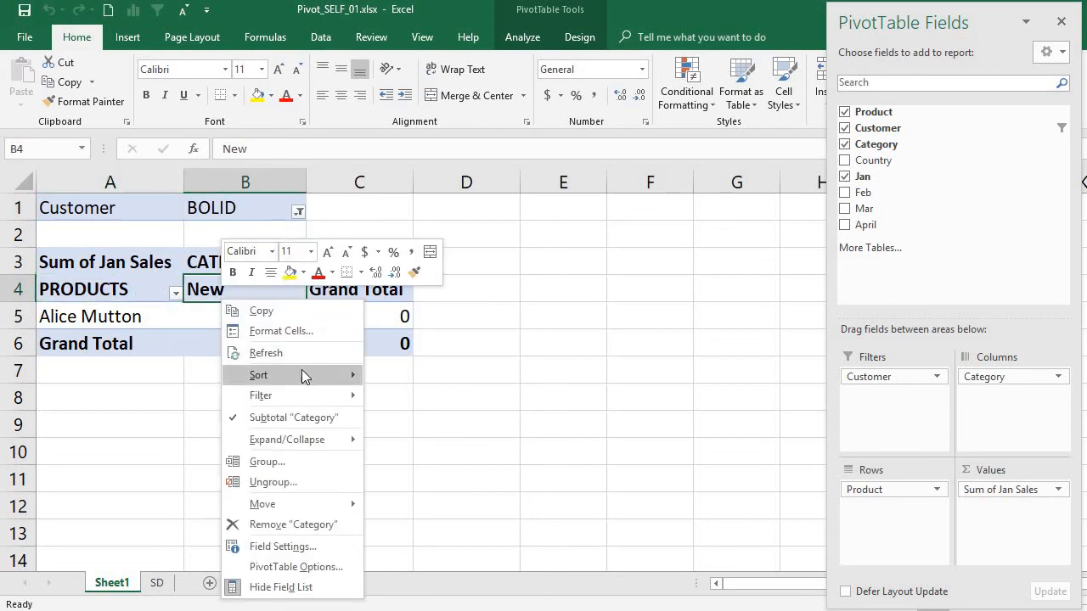
pyautogui.click(303, 353)
# Step: Turn on refreshing data when opening the file in the PivotTable's data options
pyautogui.click(120, 317)
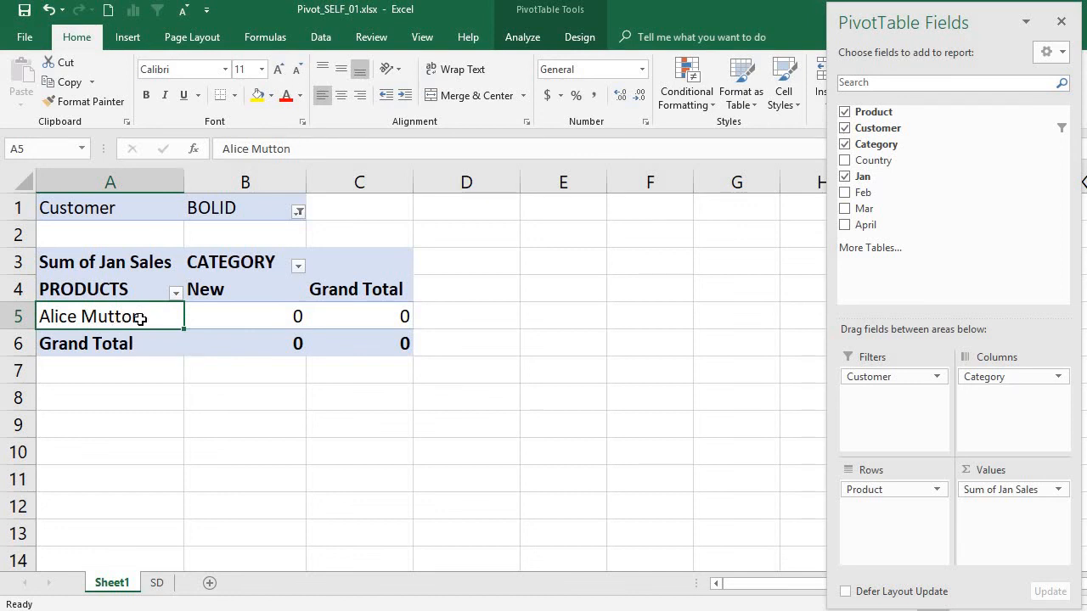
pyautogui.rightClick(141, 317)
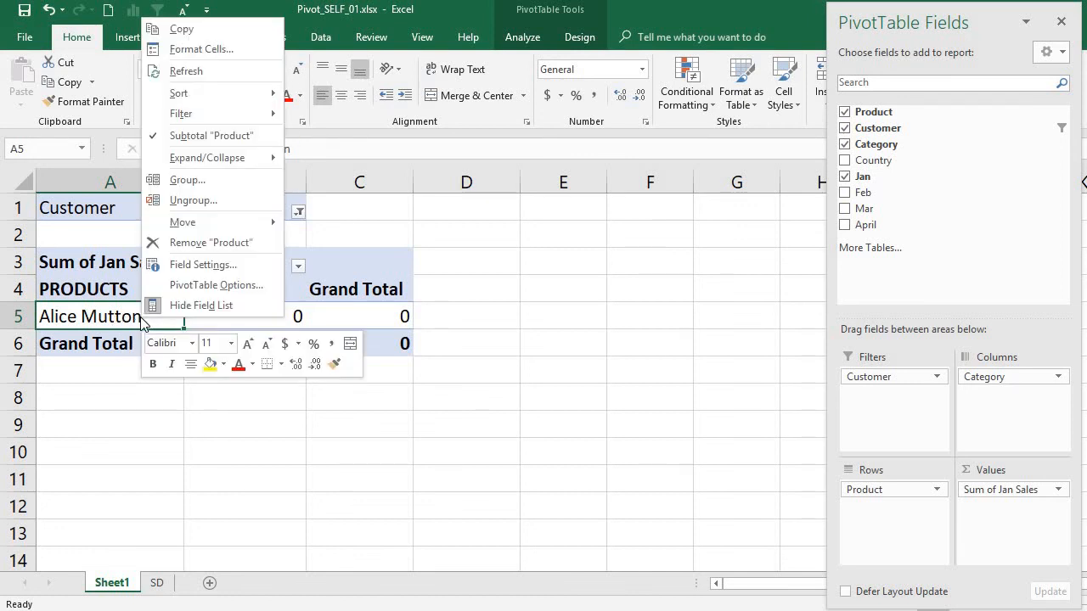
pyautogui.click(246, 285)
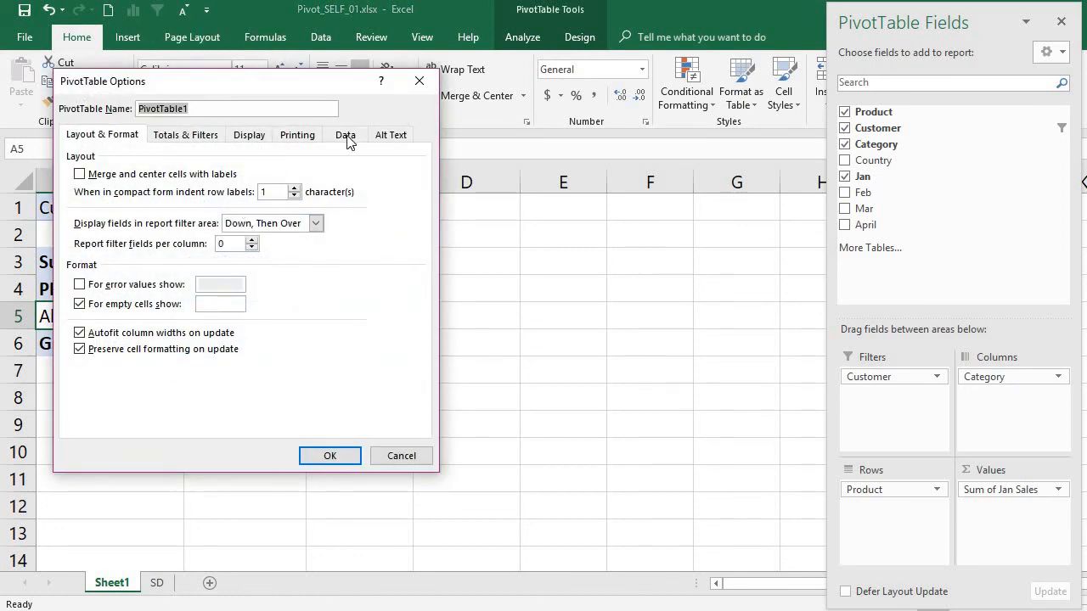
pyautogui.click(345, 138)
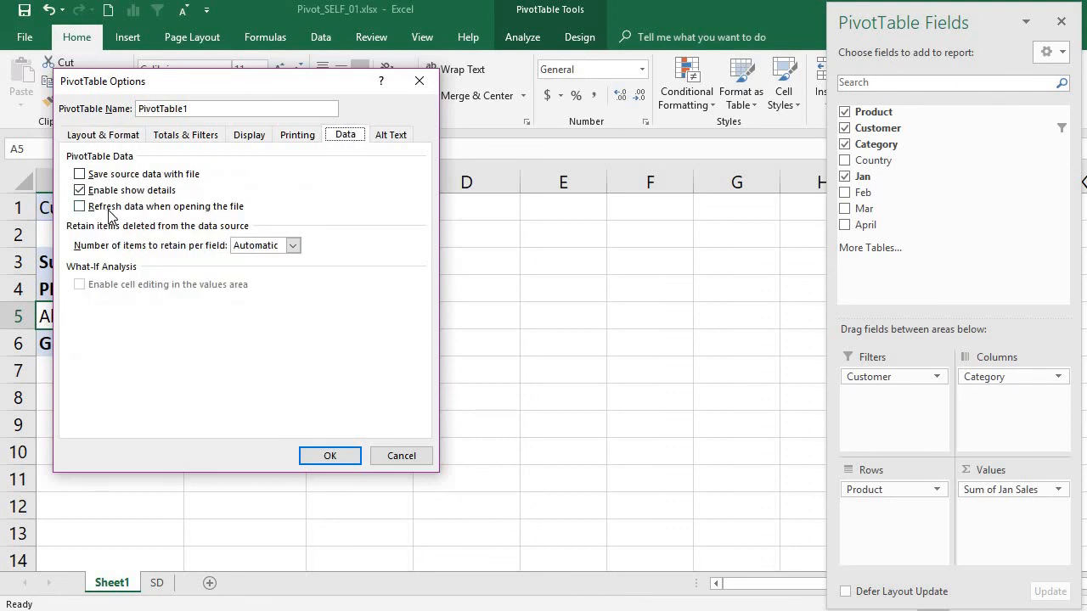
pyautogui.click(220, 212)
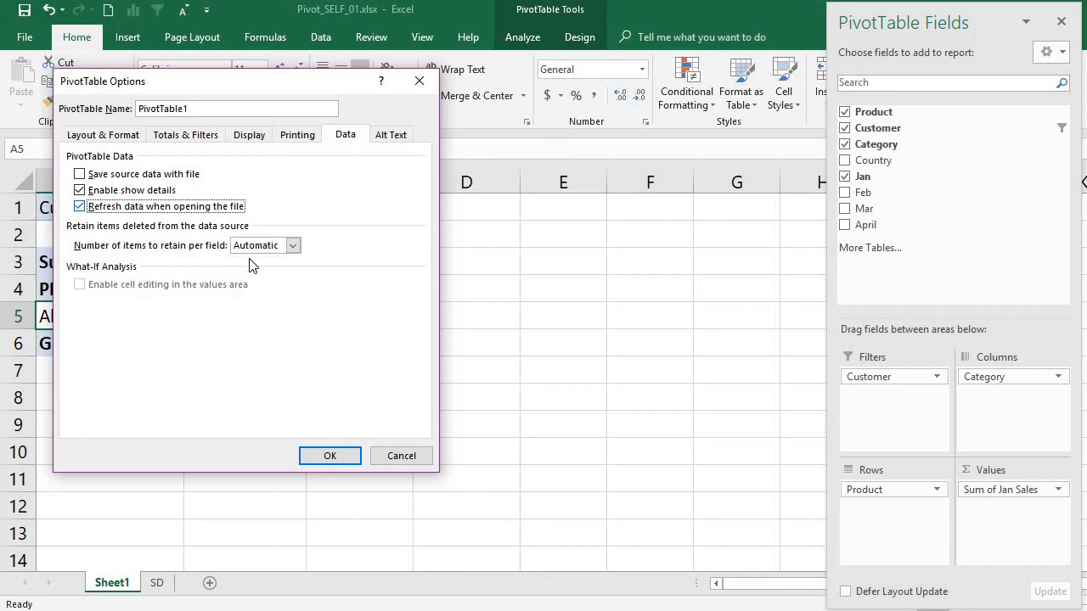
pyautogui.click(325, 456)
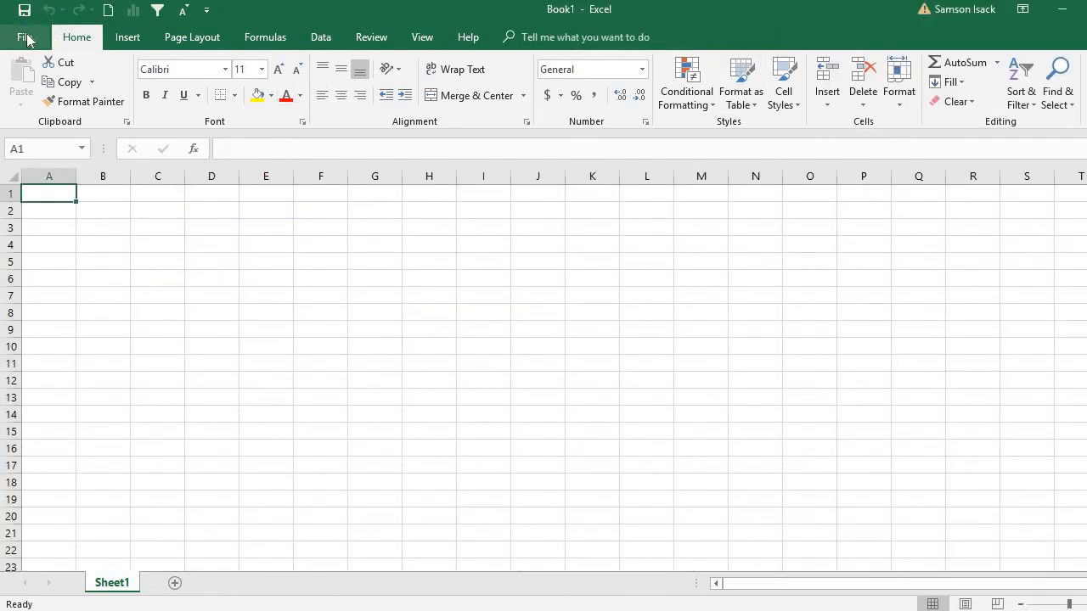
# Step: Reopen Pivot_SELF_01.xlsx from the recent files with the refresh-on-open option in place and maximise its window
pyautogui.click(27, 40)
pyautogui.click(28, 41)
pyautogui.click(25, 40)
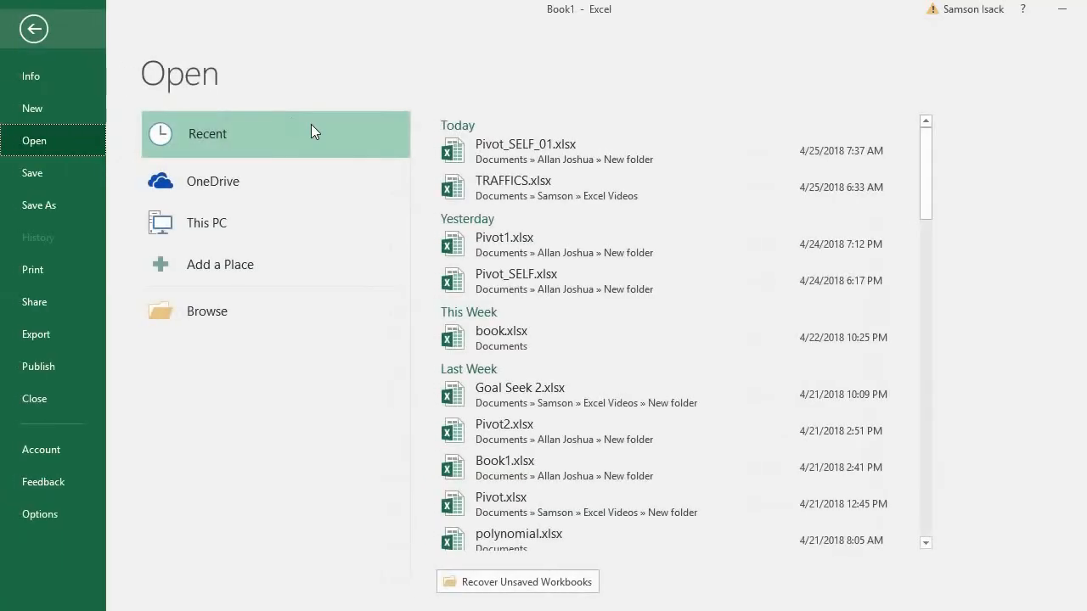
pyautogui.click(559, 155)
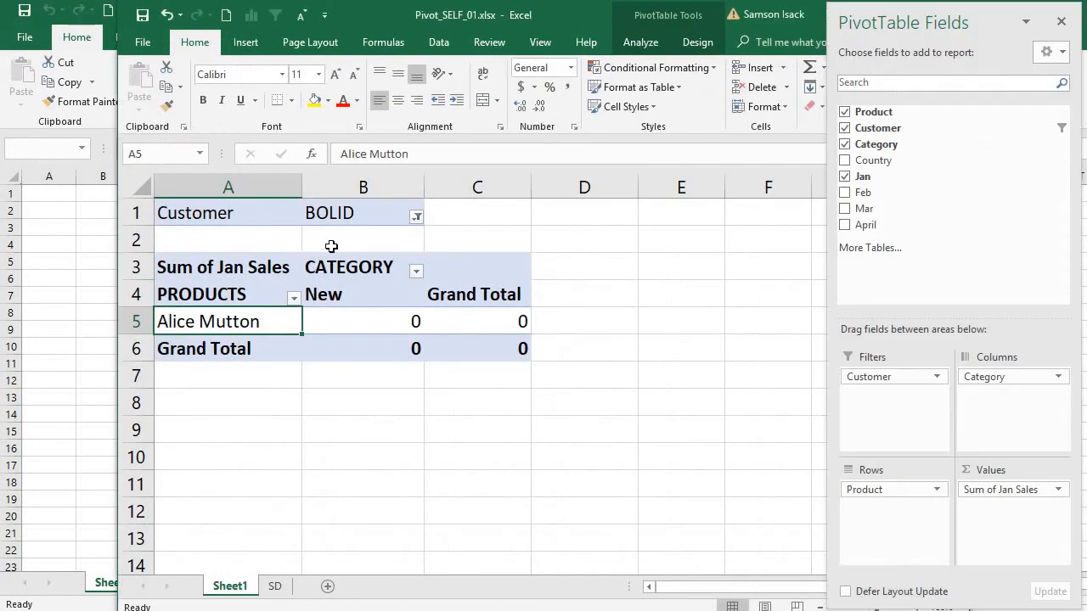
pyautogui.doubleClick(587, 17)
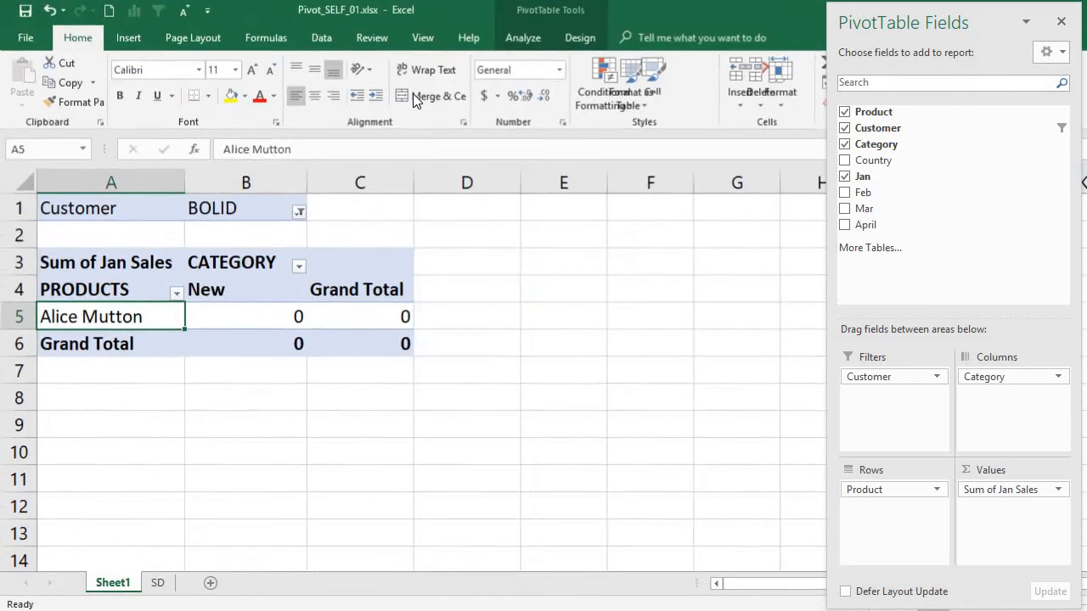
# Step: Test that the Customer filter list opens without a manual refresh, and close it leaving the filter as it is
pyautogui.click(299, 213)
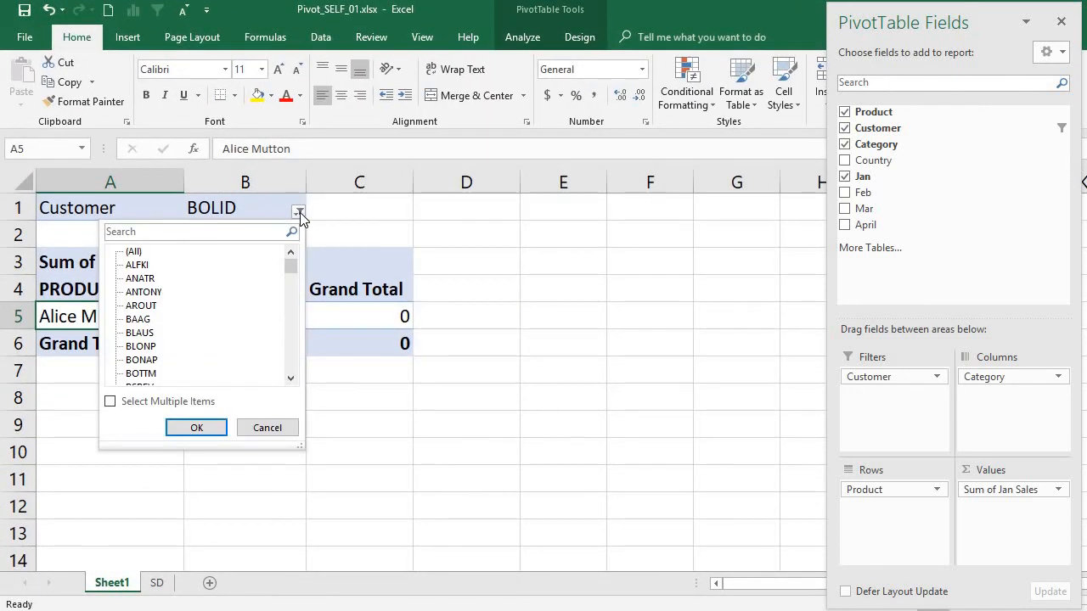
pyautogui.click(62, 295)
pyautogui.click(62, 294)
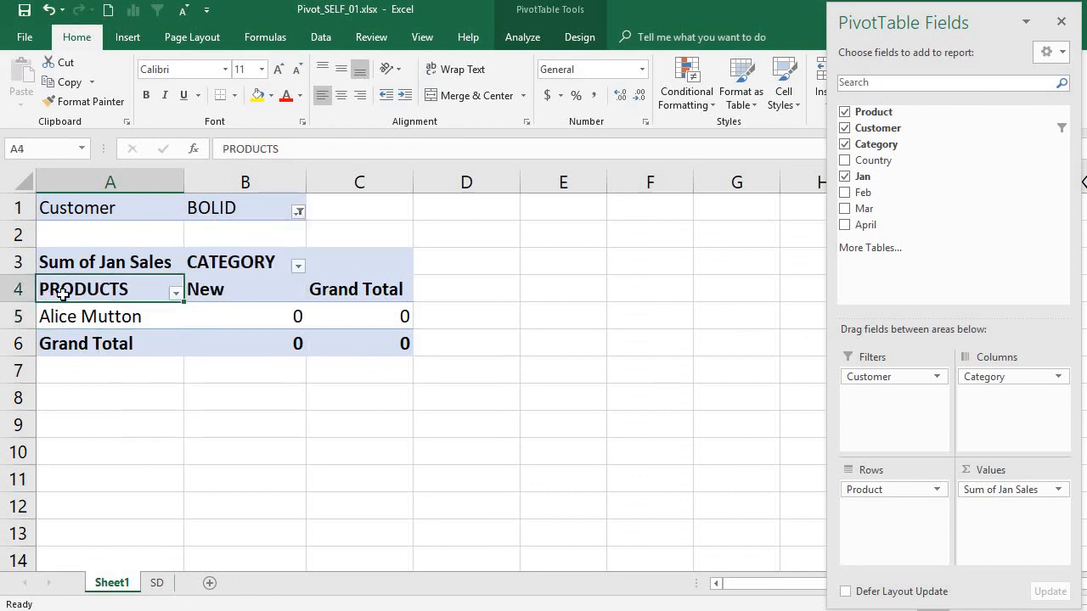